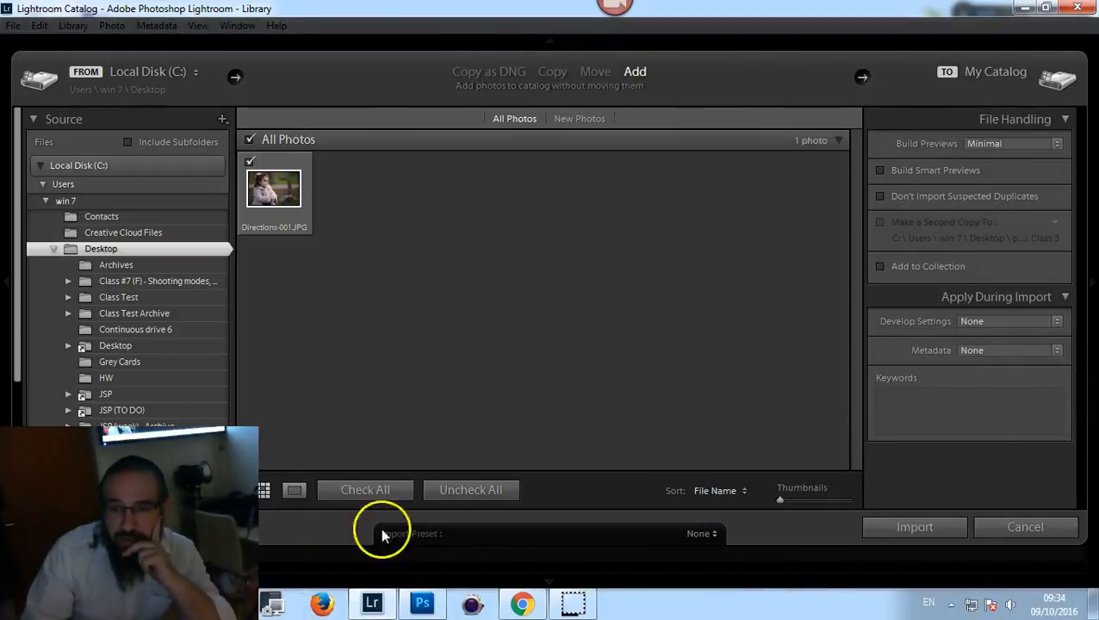
Import Directions-001.JPG into the catalog at its current location and open it for developing
click(908, 529)
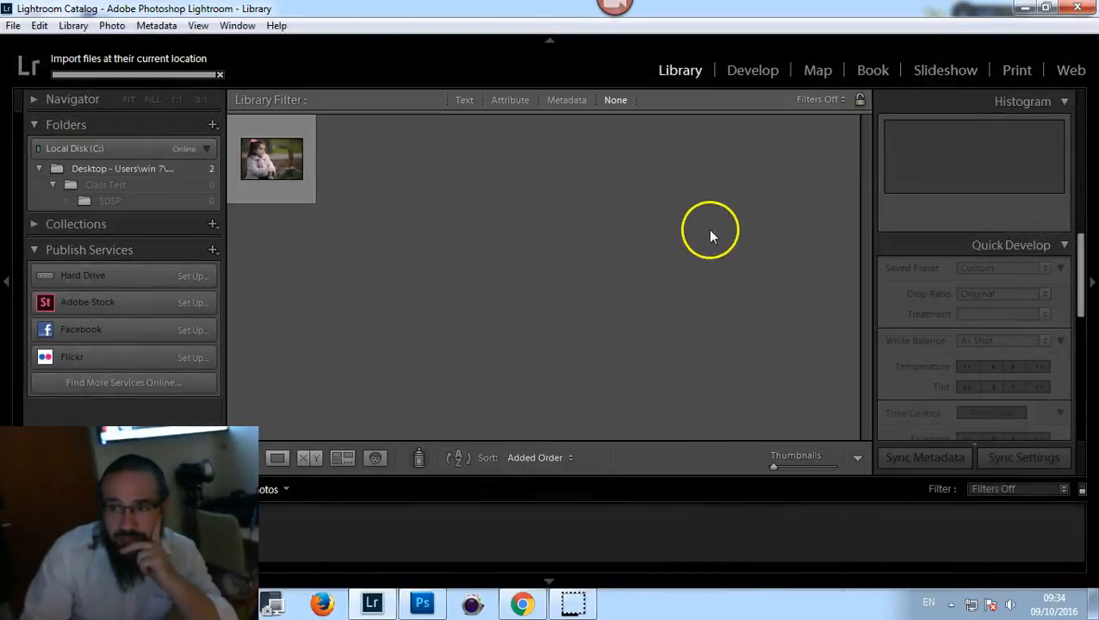
double_click(257, 169)
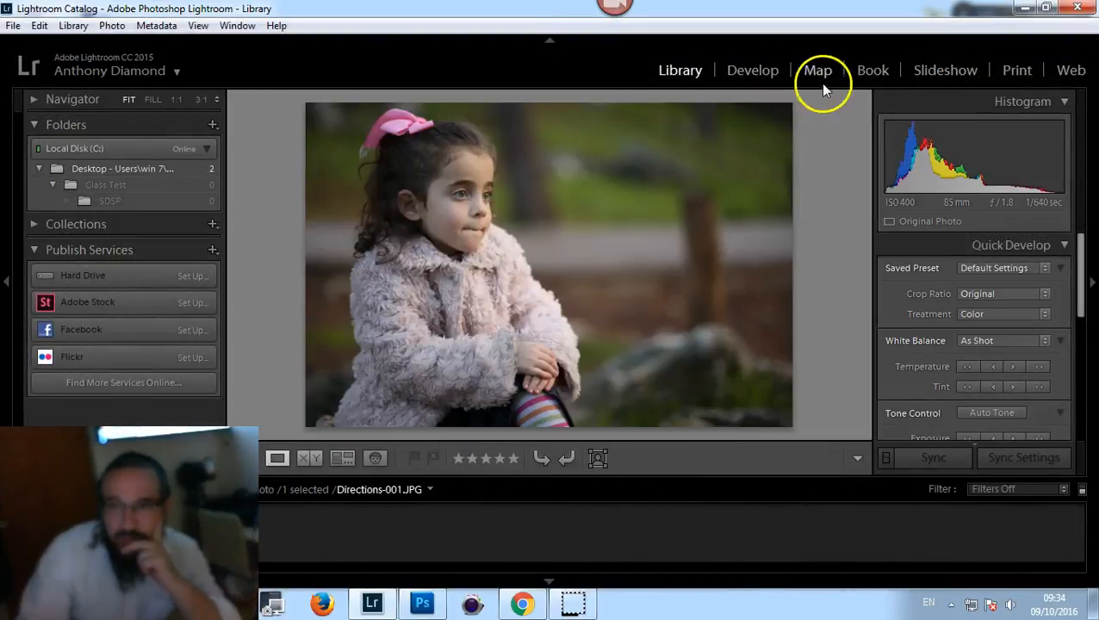
click(754, 71)
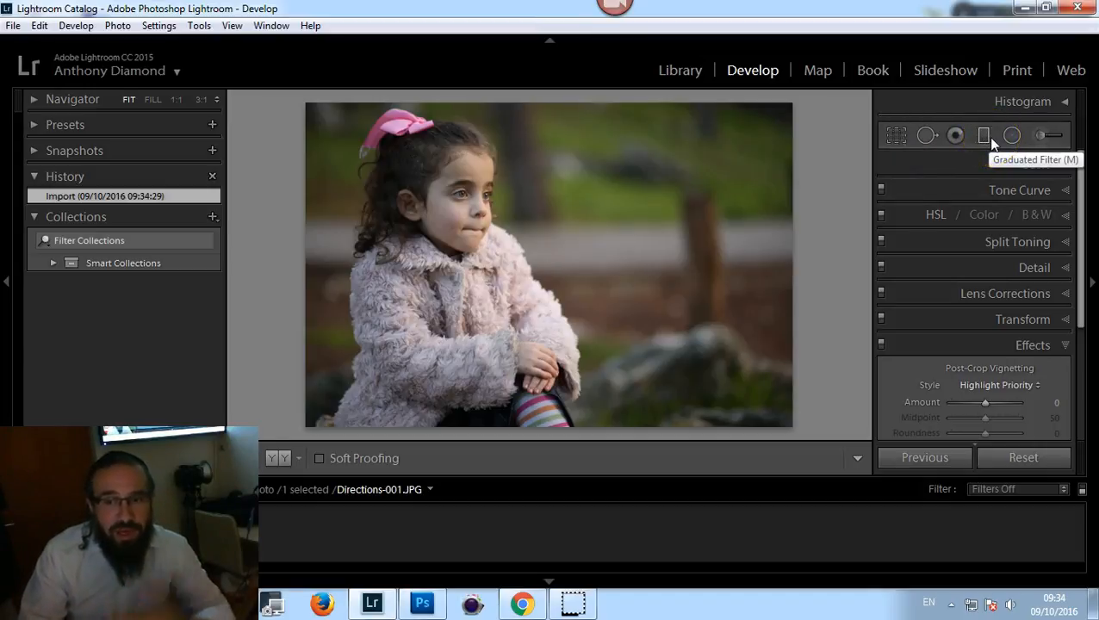
In the basic adjustments, set the photo's temperature to +7 and exposure to −0.24
click(1027, 164)
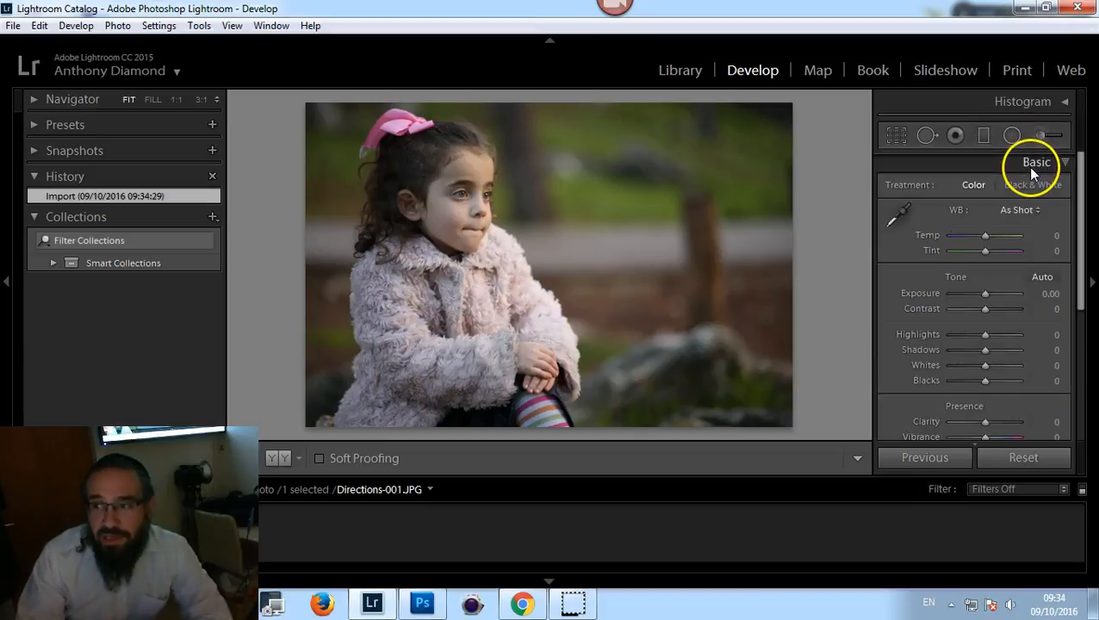
drag(983, 234, 989, 236)
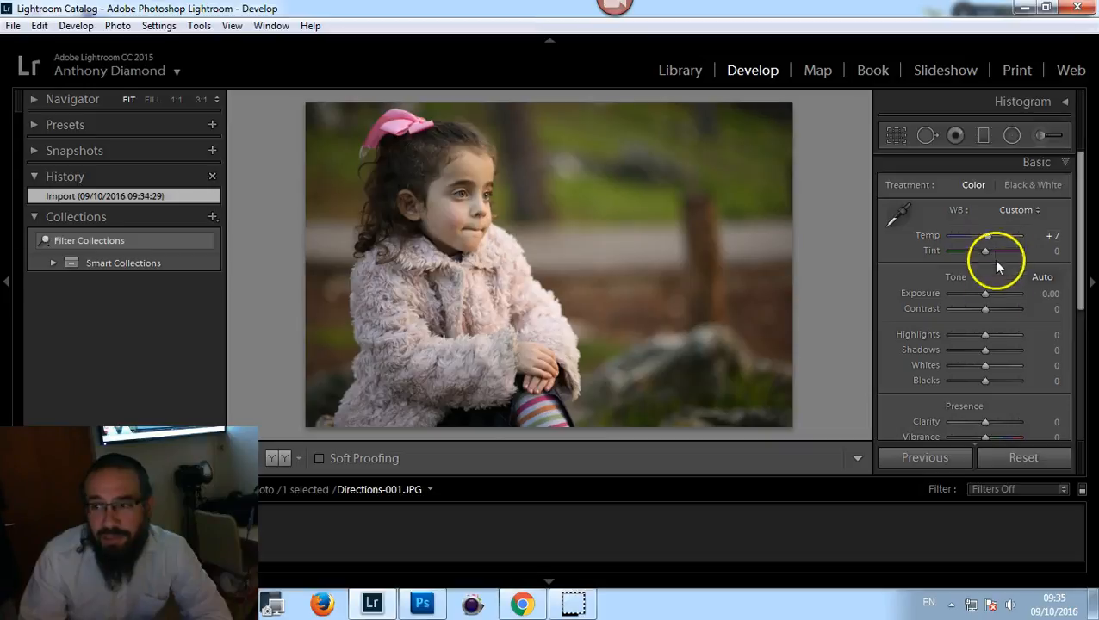
drag(986, 294, 984, 294)
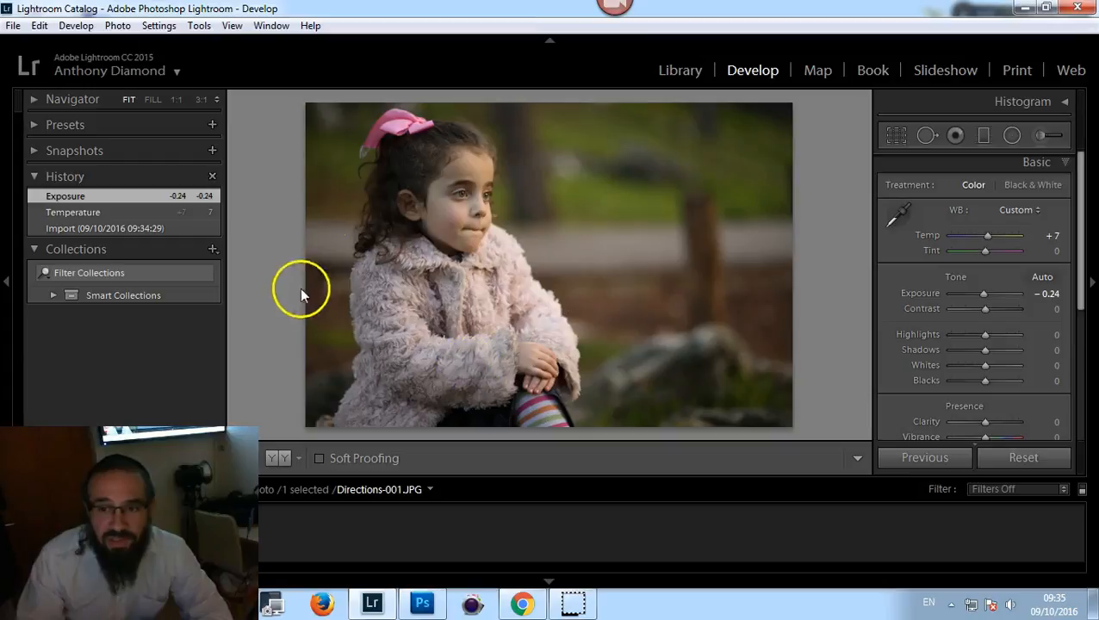
Draw a wide Soften Skin radial filter ellipse centred on the girl's face
click(1014, 143)
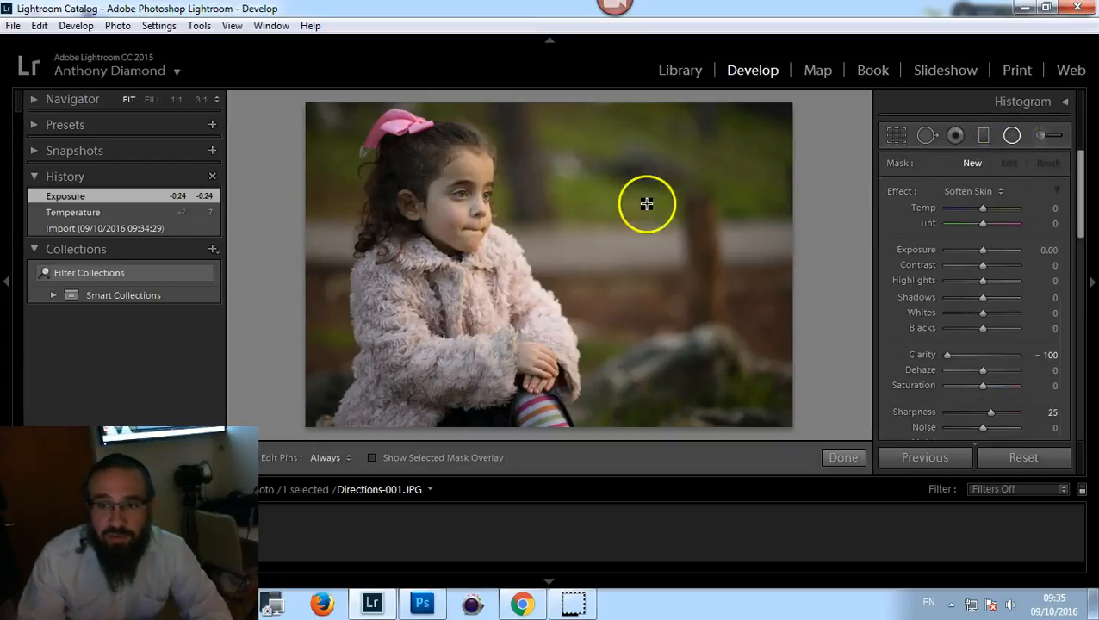
drag(422, 172, 477, 202)
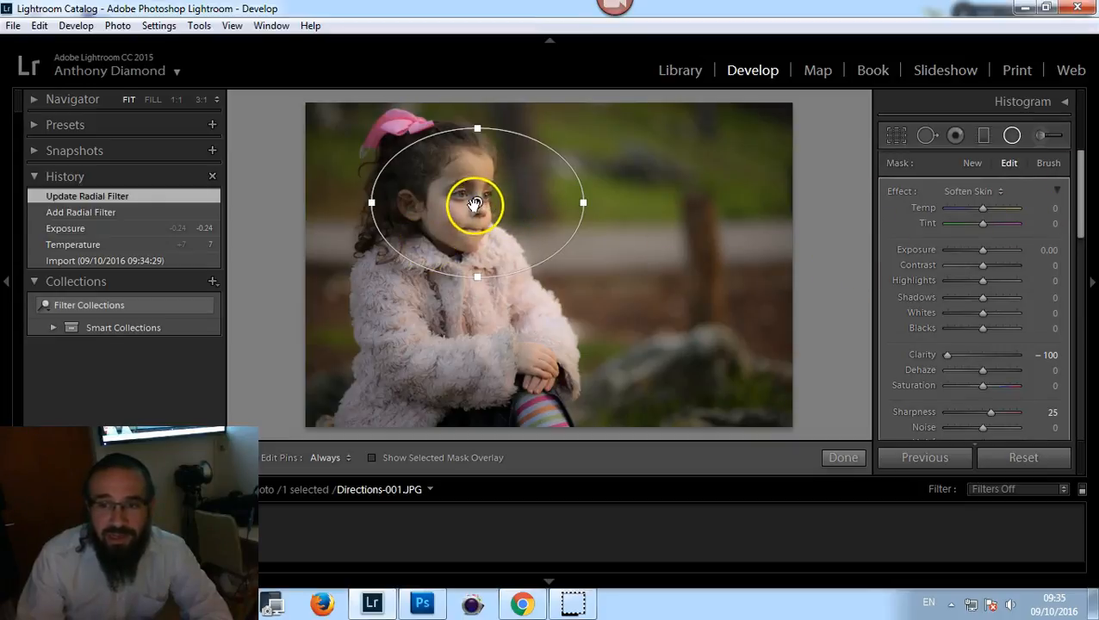
mouse_move(477, 202)
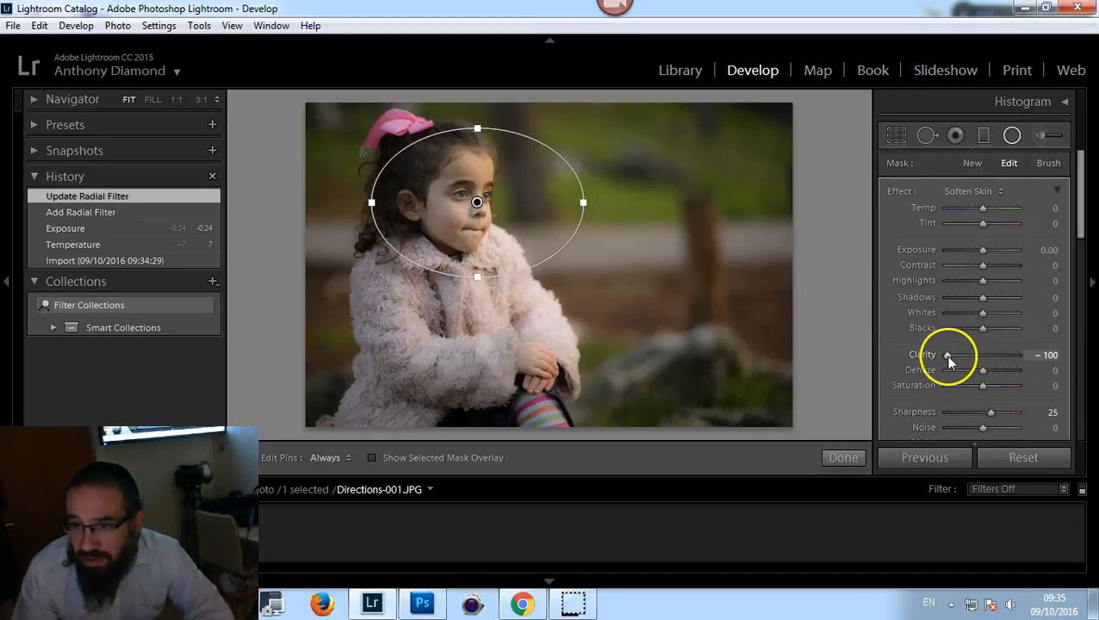
Lower the radial filter's Sharpness to −77
drag(946, 356, 977, 360)
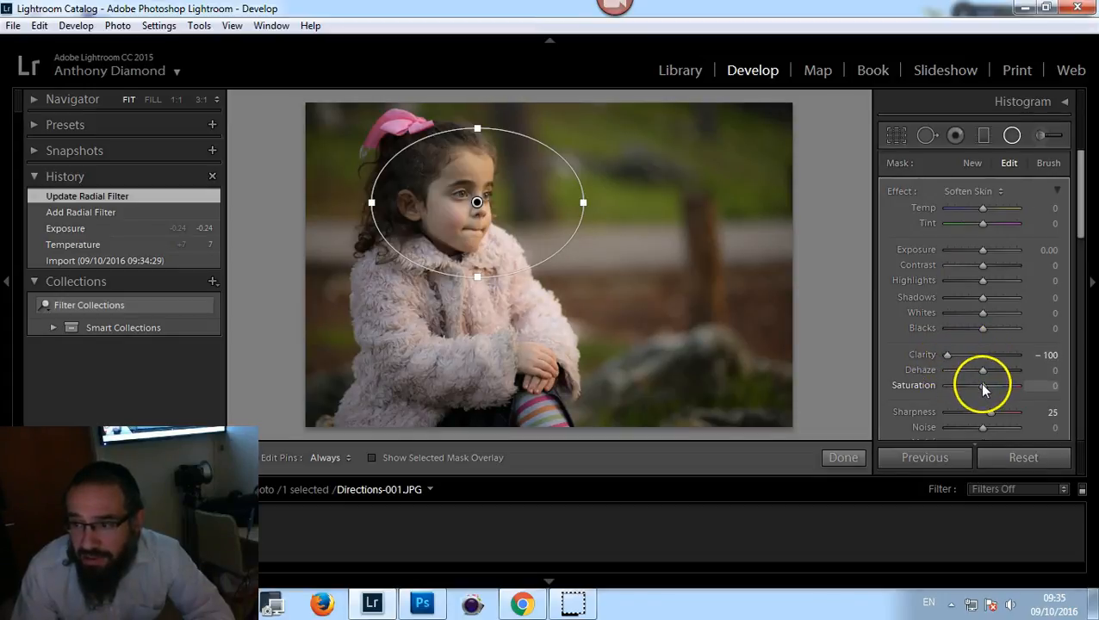
drag(993, 412, 953, 413)
click(838, 370)
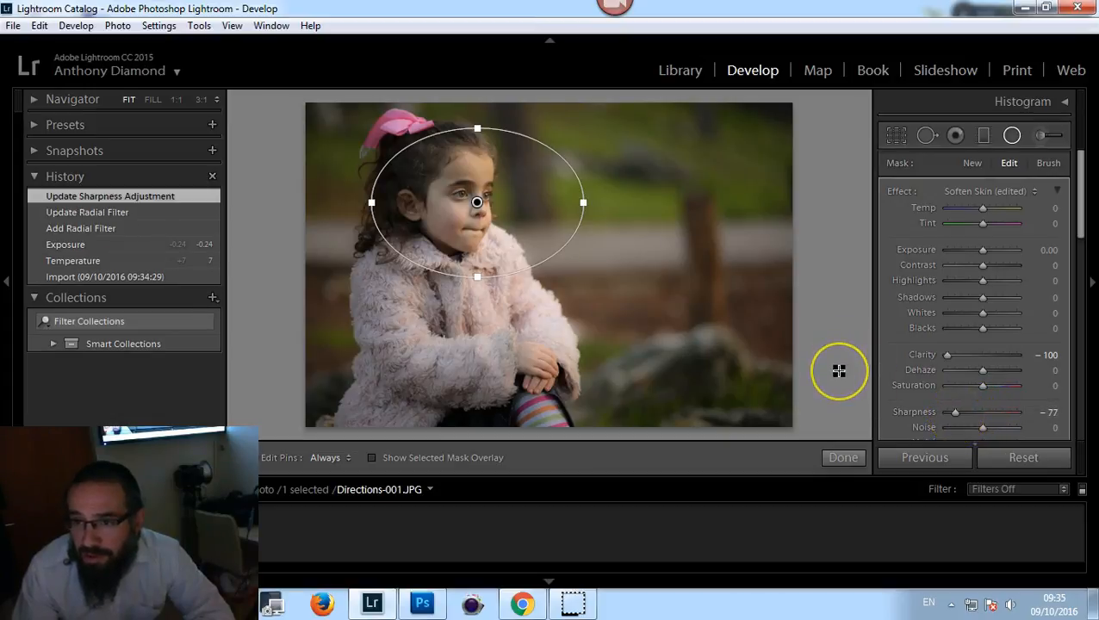
click(845, 348)
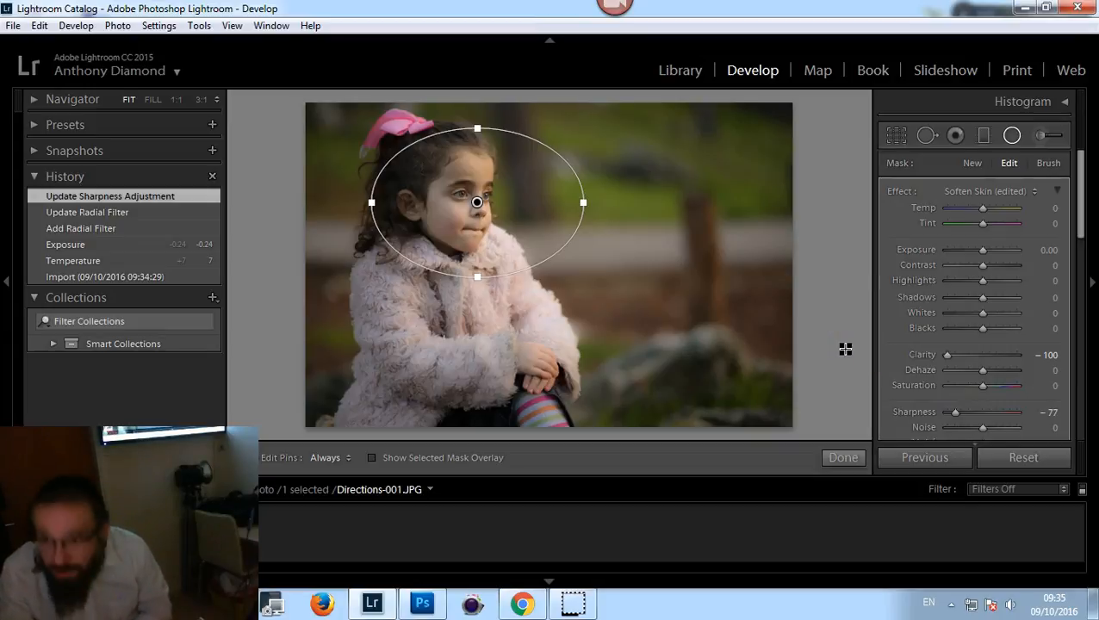
Compare the photo before and after the edits, and shift the radial filter slightly to fit the girl's face
key(backslash)
key(backslash)
key(backslash)
key(backslash)
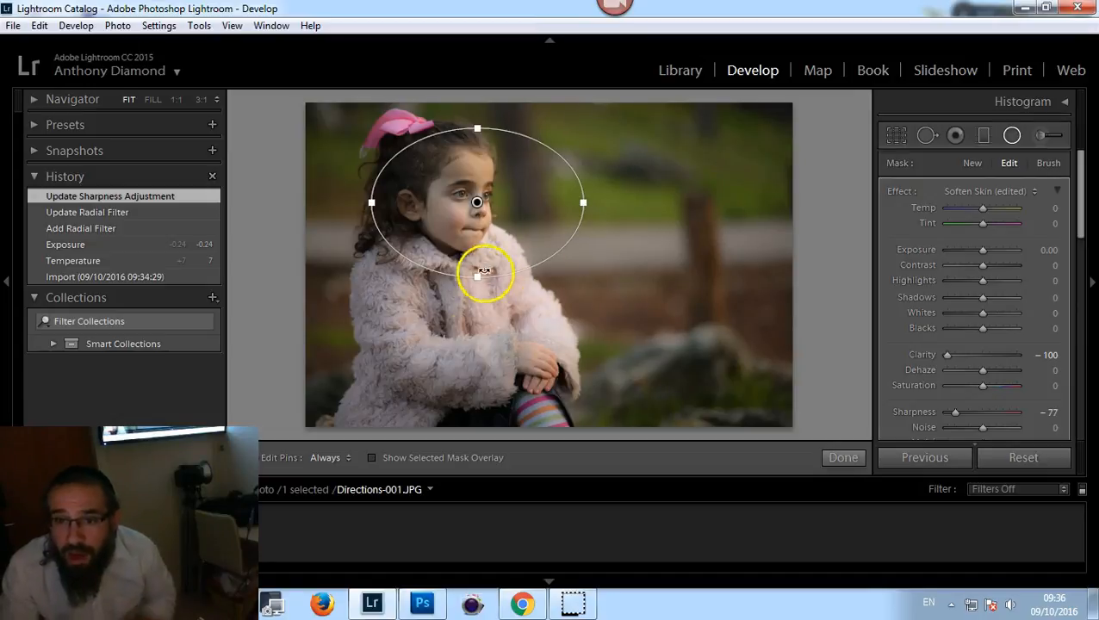
drag(476, 204, 473, 198)
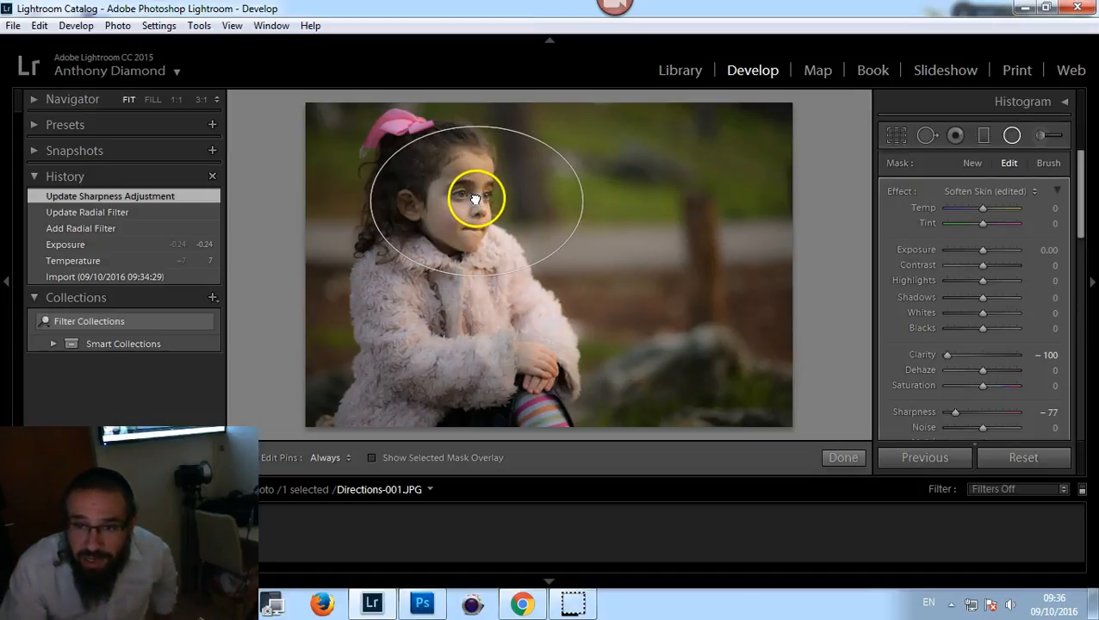
drag(473, 271, 478, 272)
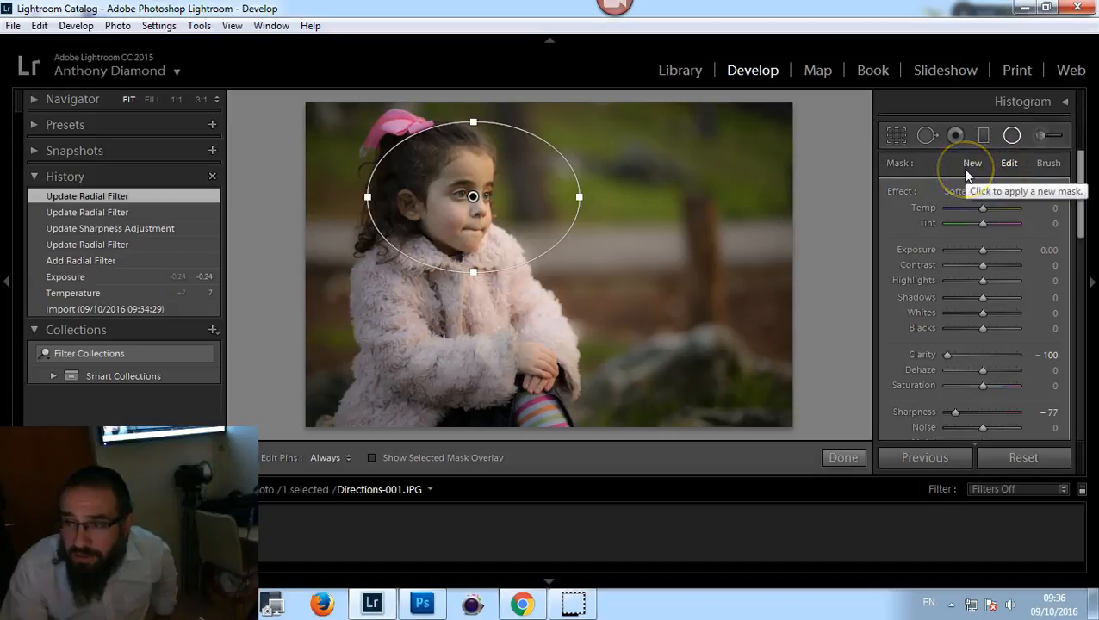
Set up the radial filter's Erase brush with size 22 and flow 50
drag(1081, 218, 1089, 291)
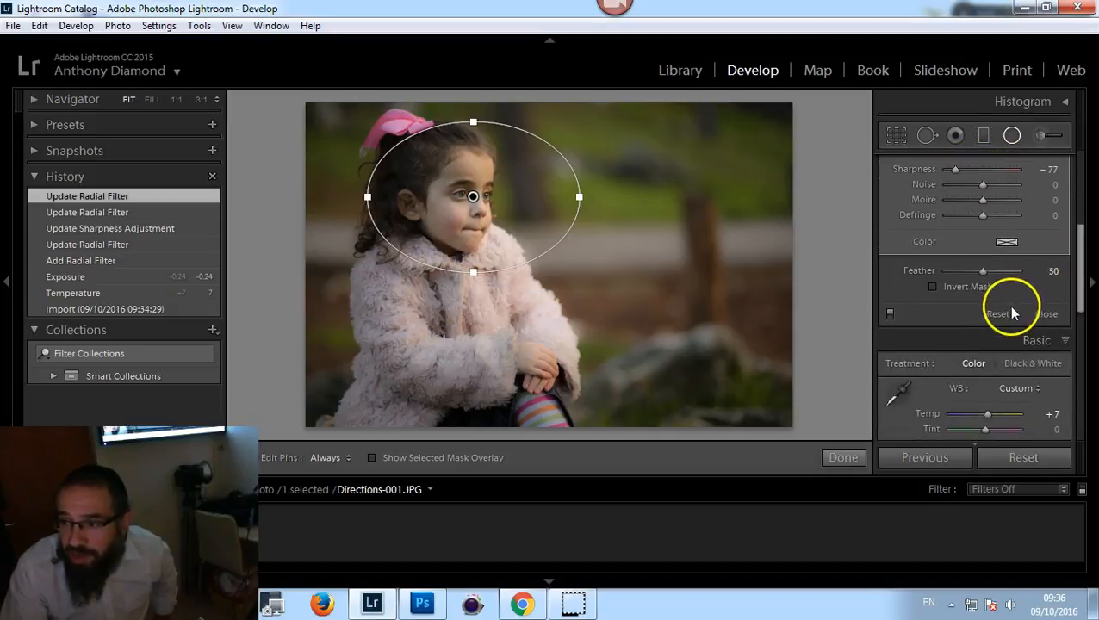
scroll(1030, 256, up, 2)
drag(1082, 237, 1084, 168)
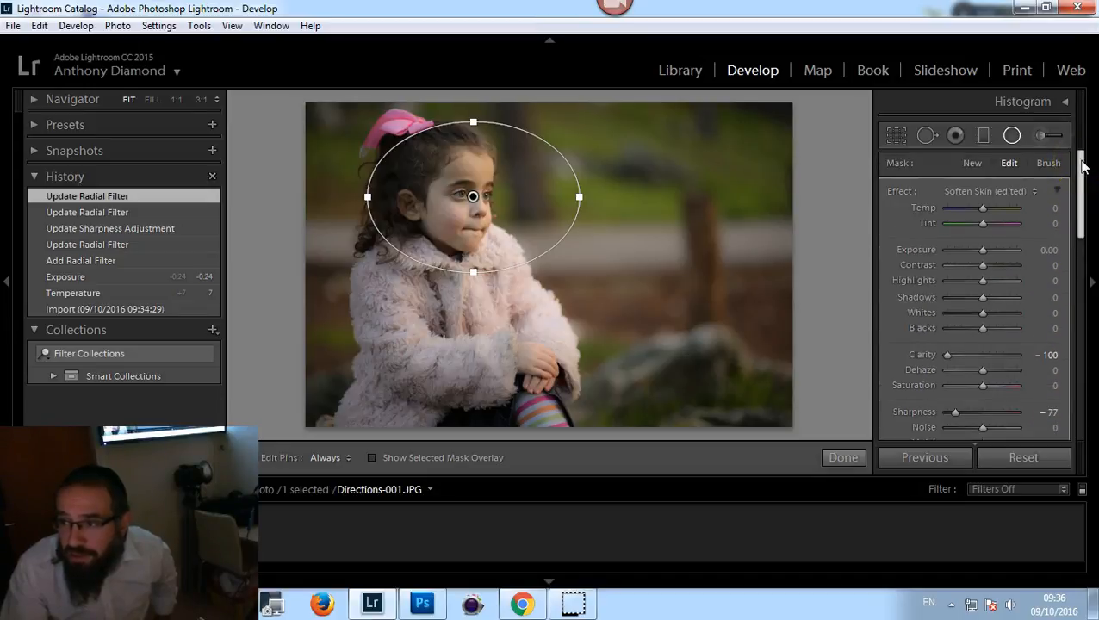
click(1042, 164)
mouse_move(1079, 171)
mouse_down()
mouse_move(1071, 284)
mouse_move(1072, 264)
mouse_move(982, 235)
mouse_up()
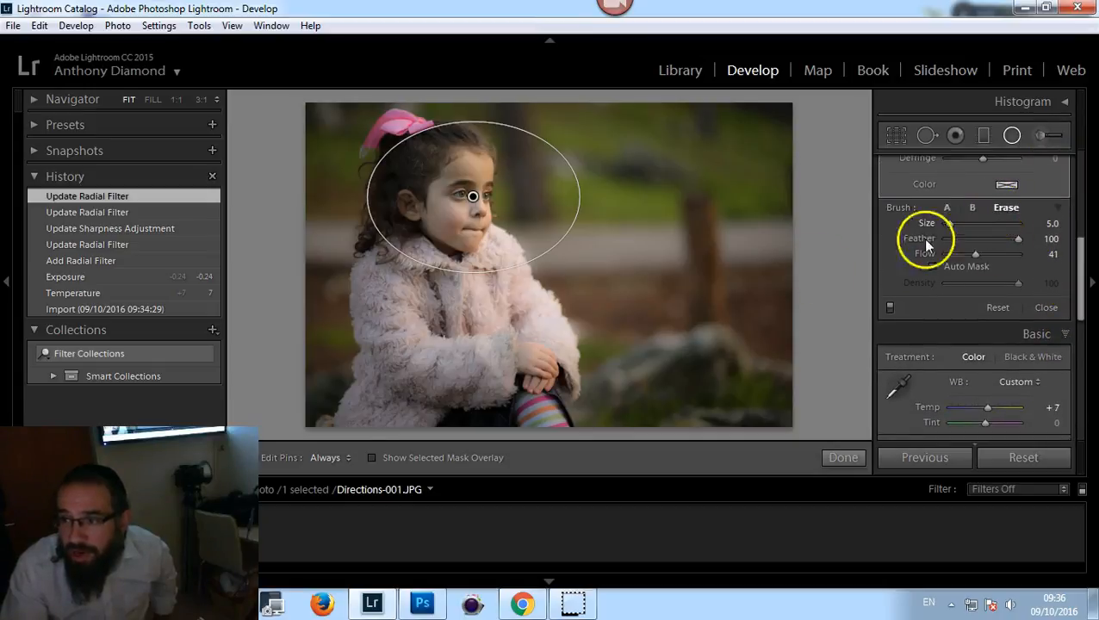
scroll(485, 323, up, 3)
scroll(486, 323, up, 4)
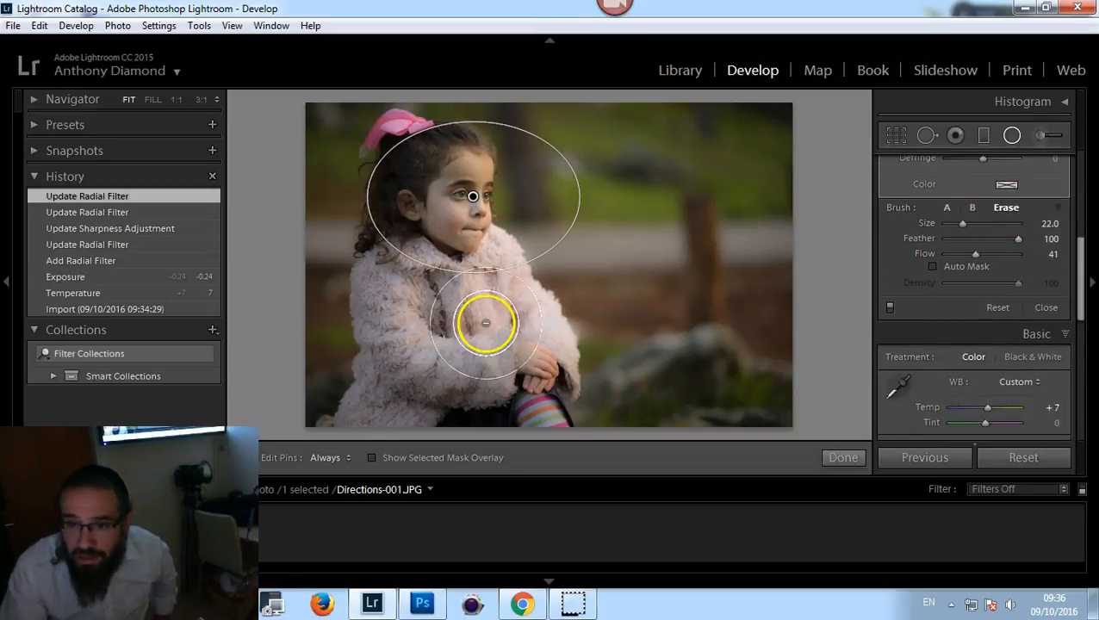
drag(974, 254, 981, 254)
Erase the softening over the girl's coat with the filter overlay hidden, and compare the photo before and after
key(h)
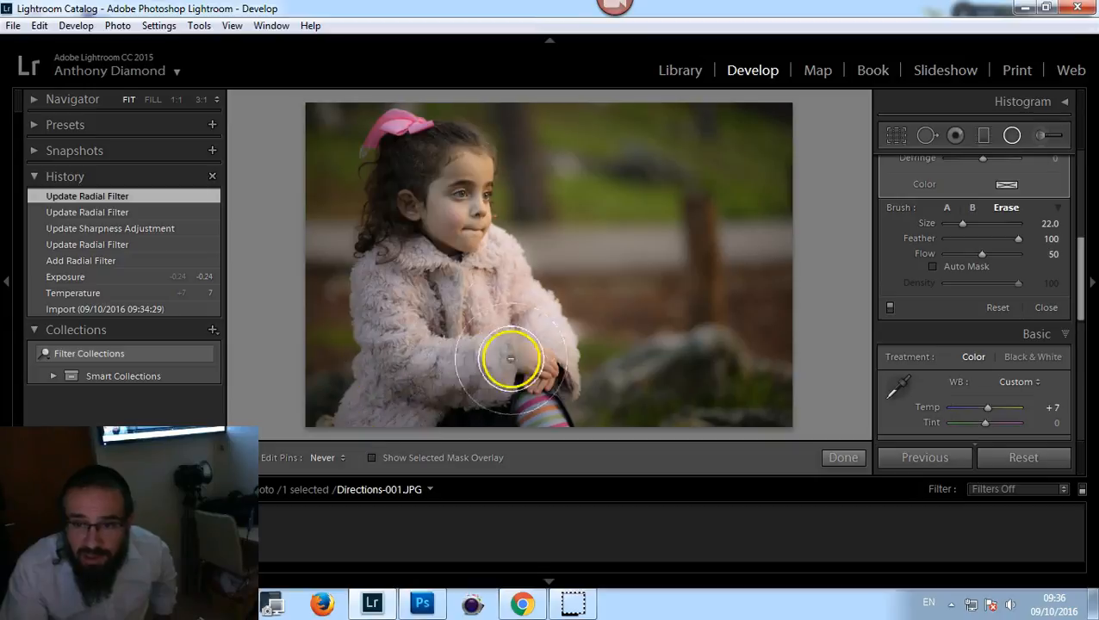
mouse_move(496, 285)
mouse_down()
mouse_move(529, 336)
mouse_move(417, 338)
mouse_move(451, 314)
mouse_up()
key(h)
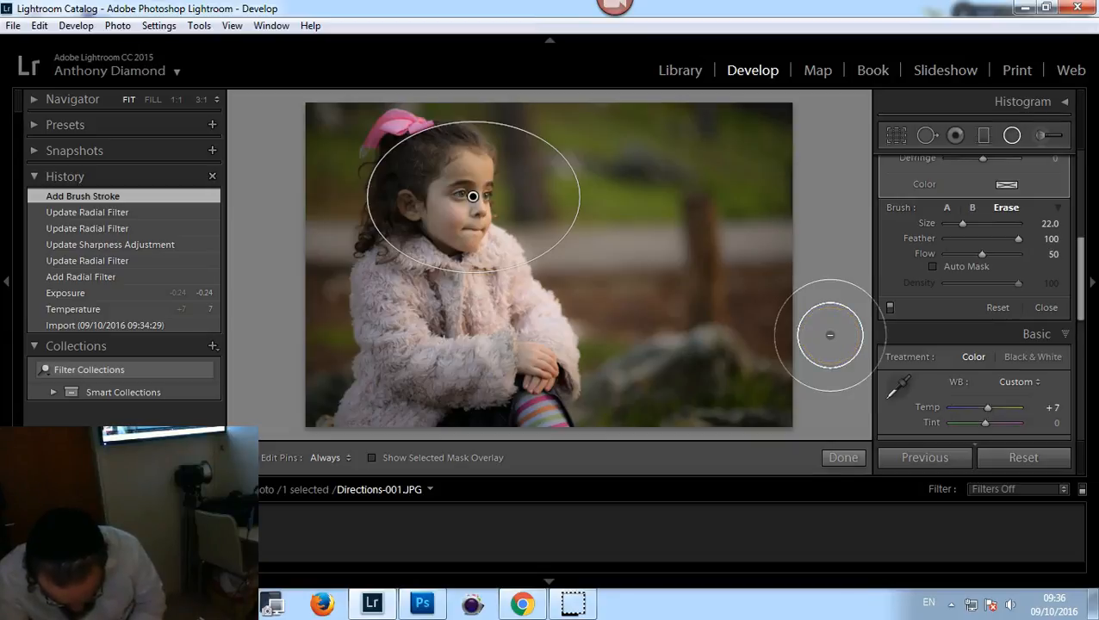
key(backslash)
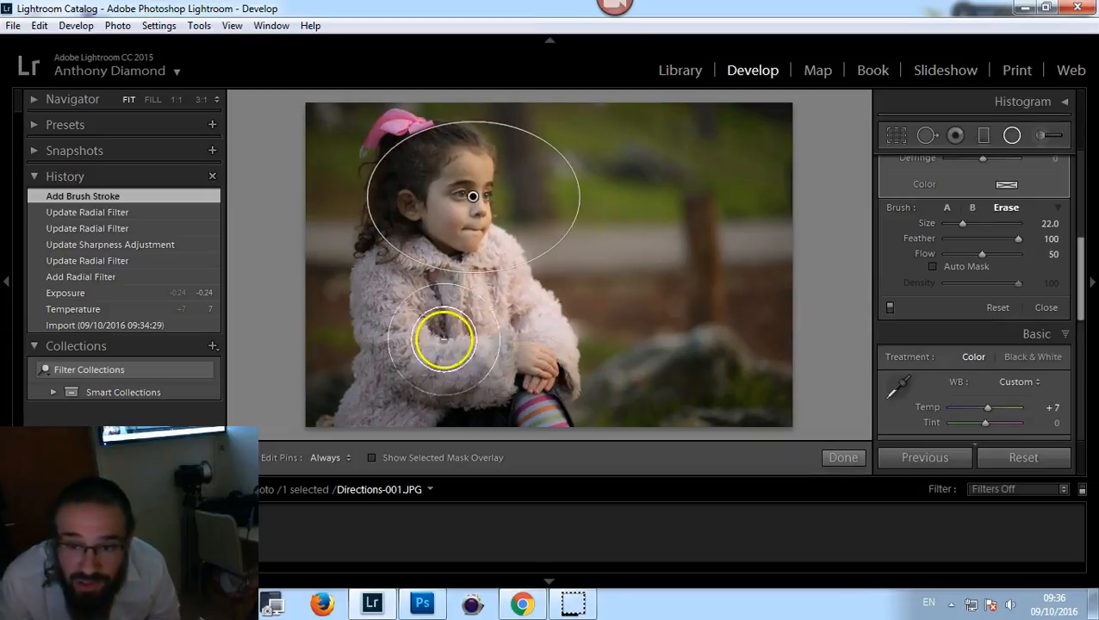
key(backslash)
key(backslash)
key(backslash)
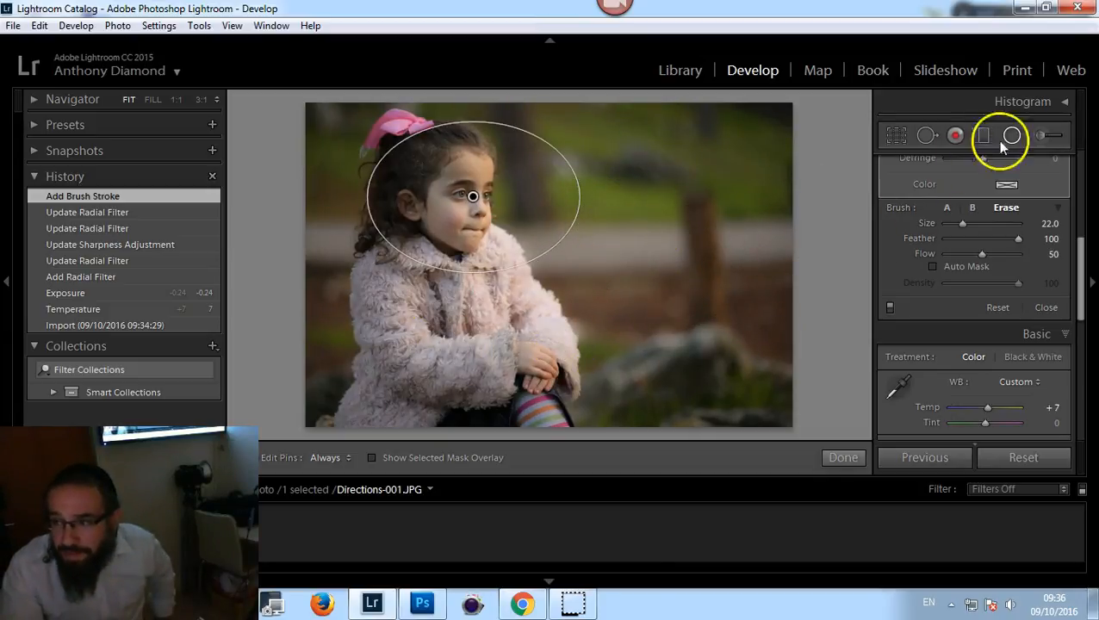
Duplicate the radial filter on the face and reset all effect sliders of the copy
right_click(473, 198)
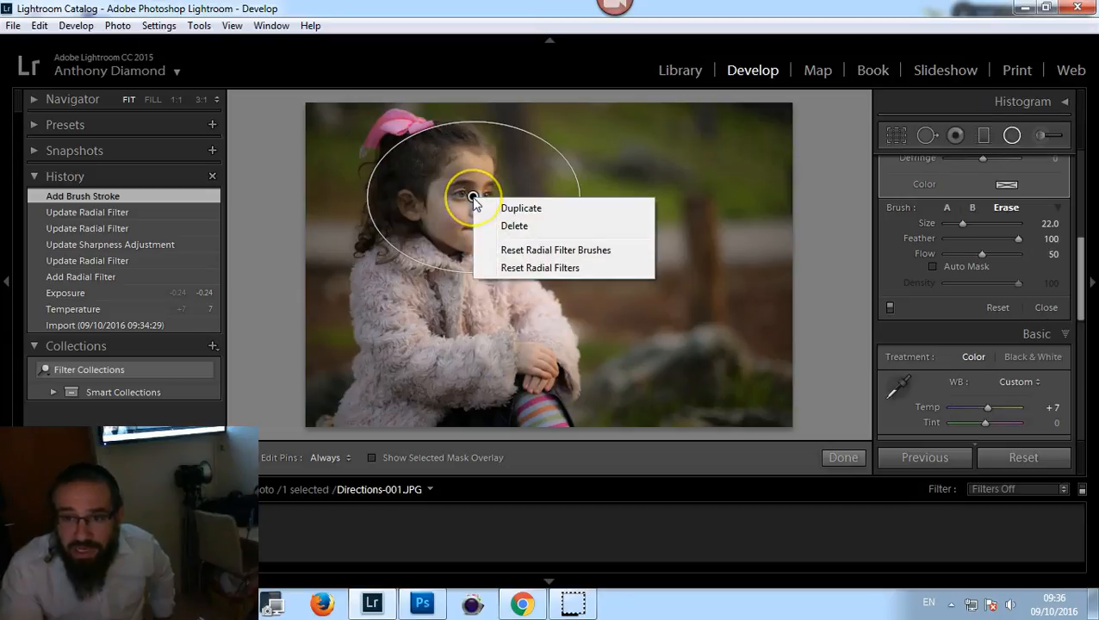
click(529, 208)
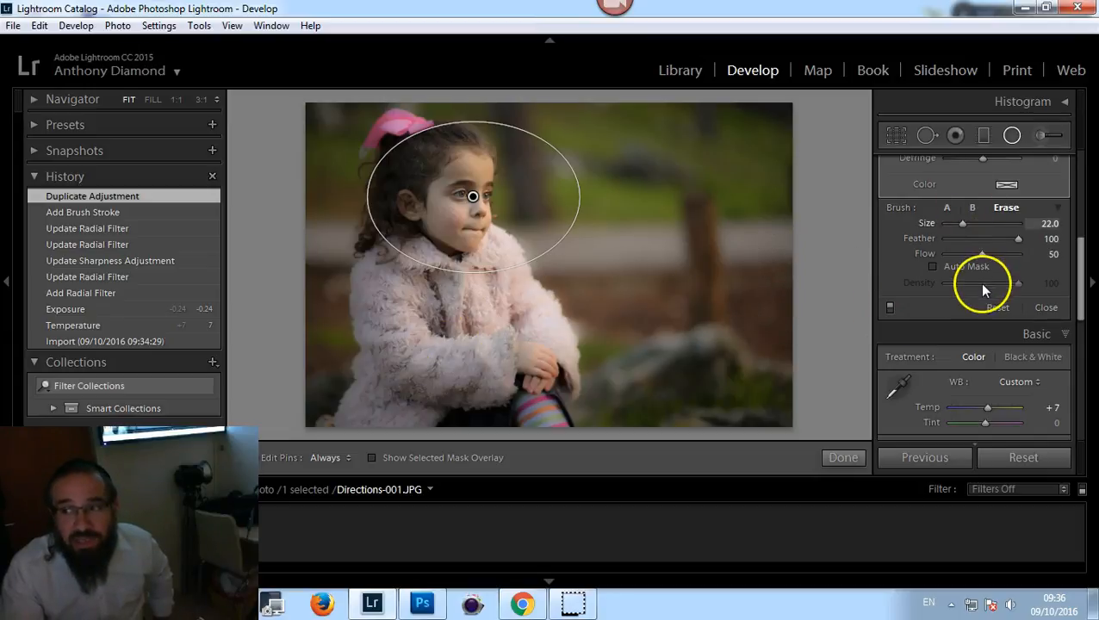
drag(1082, 280, 1081, 181)
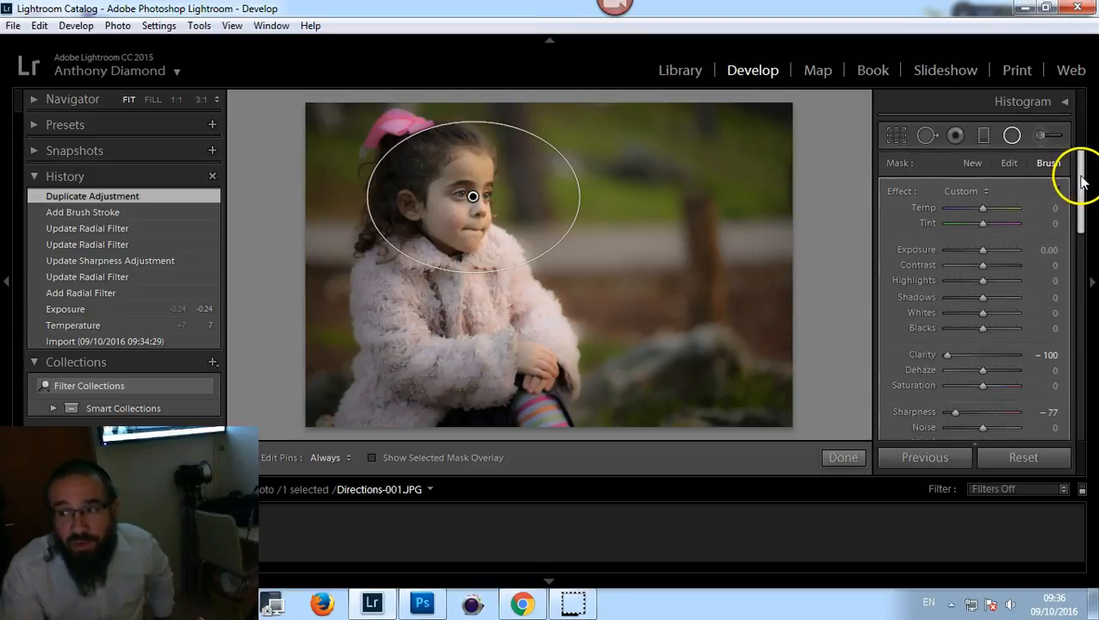
double_click(894, 194)
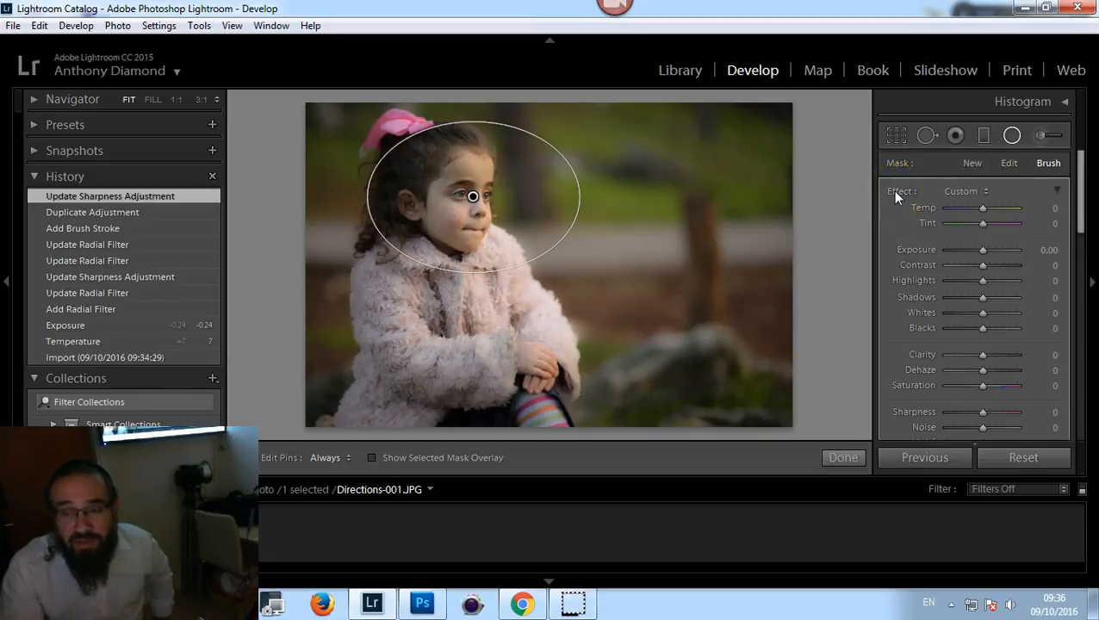
Lower the duplicate filter's exposure to −0.97, shift it slightly on the face and widen its ellipse a little
drag(983, 252, 975, 255)
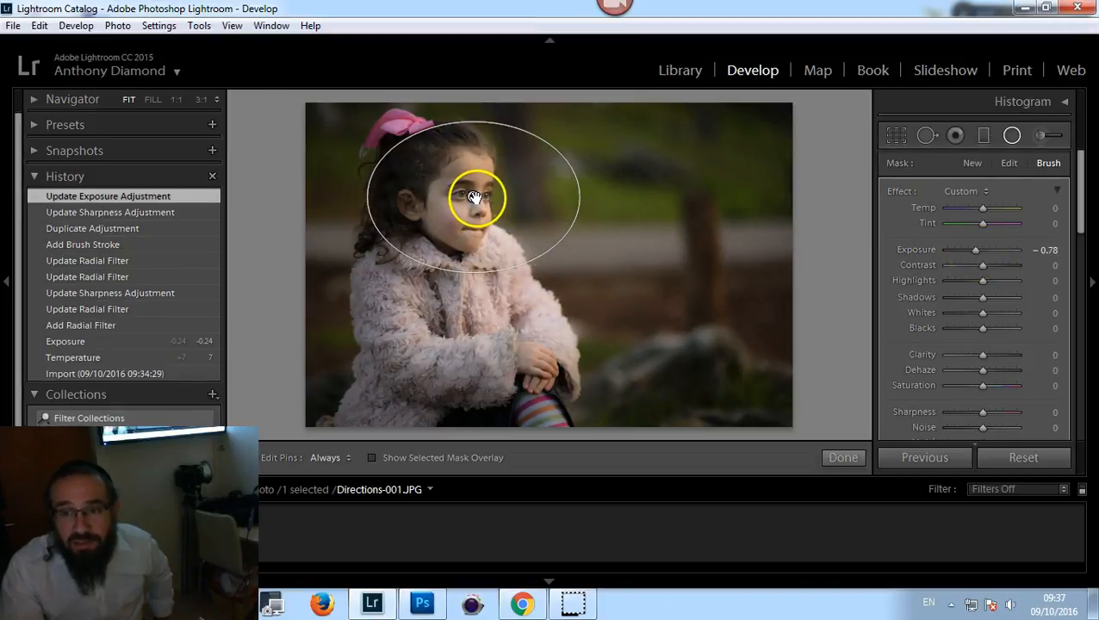
drag(475, 197, 479, 200)
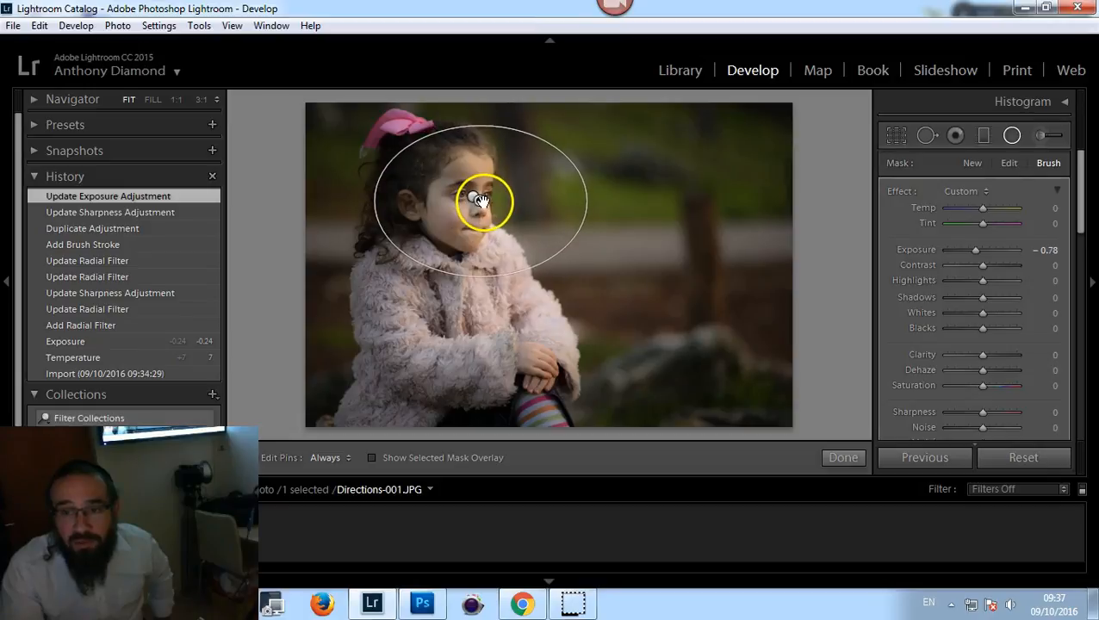
click(1008, 164)
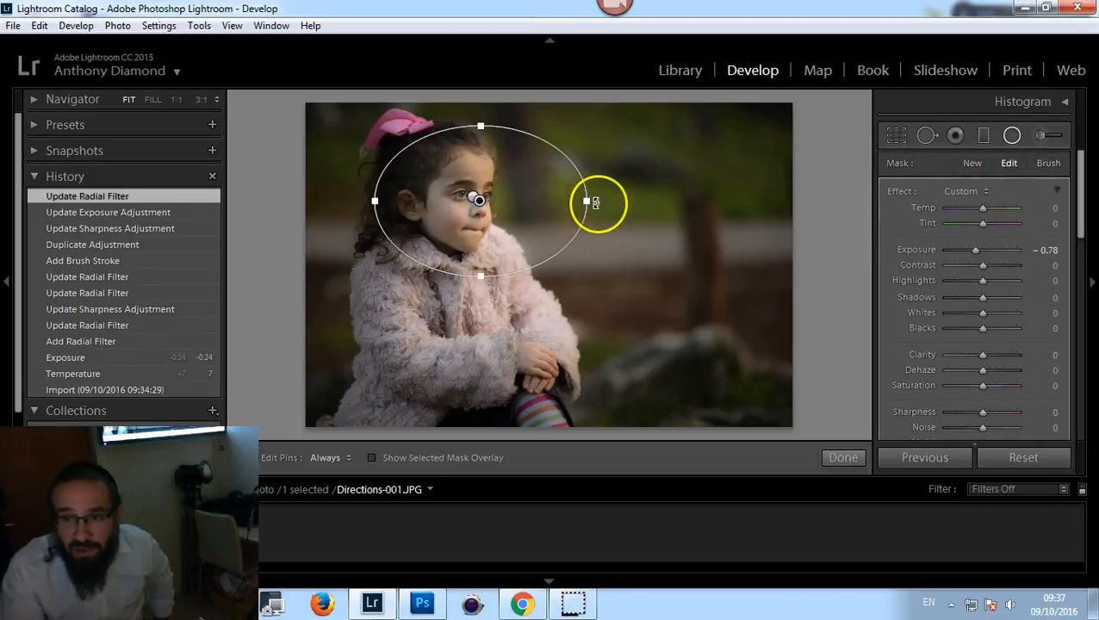
mouse_move(590, 202)
mouse_down()
mouse_move(579, 203)
mouse_move(594, 201)
mouse_up()
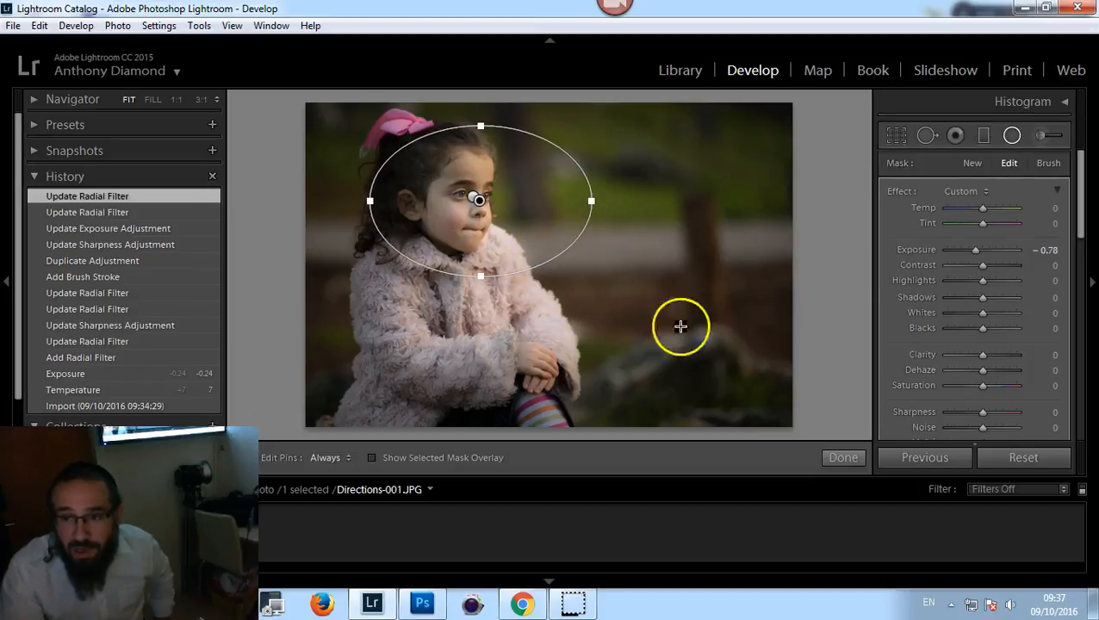
drag(971, 252, 974, 253)
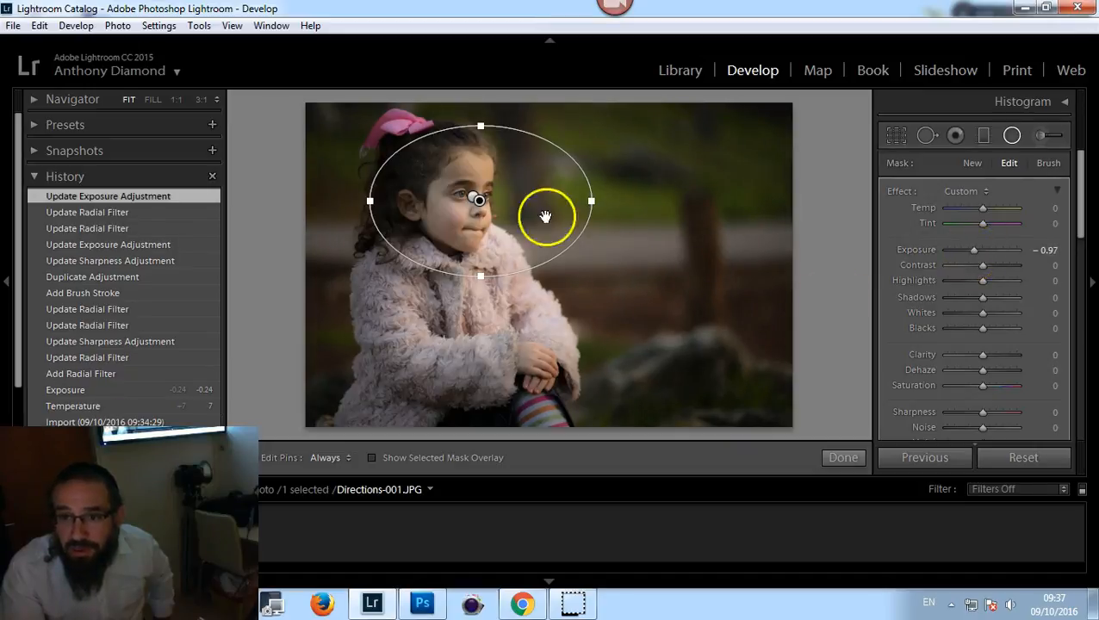
Draw a new, slightly smaller Soften Skin radial filter ellipse around the girl's face
right_click(480, 199)
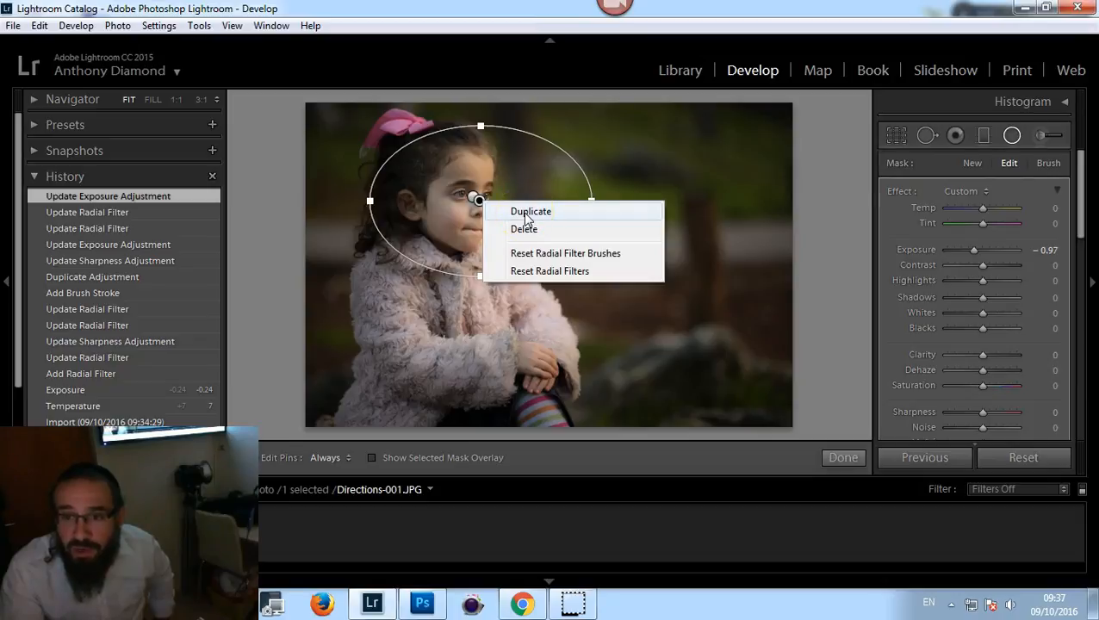
click(1012, 135)
click(1011, 135)
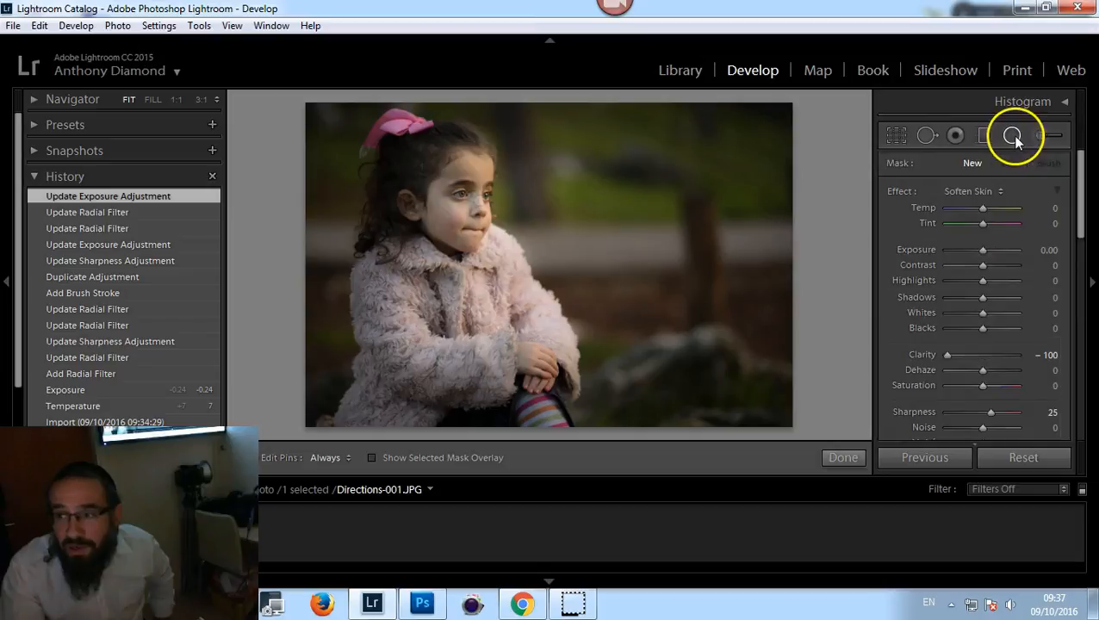
drag(409, 167, 482, 201)
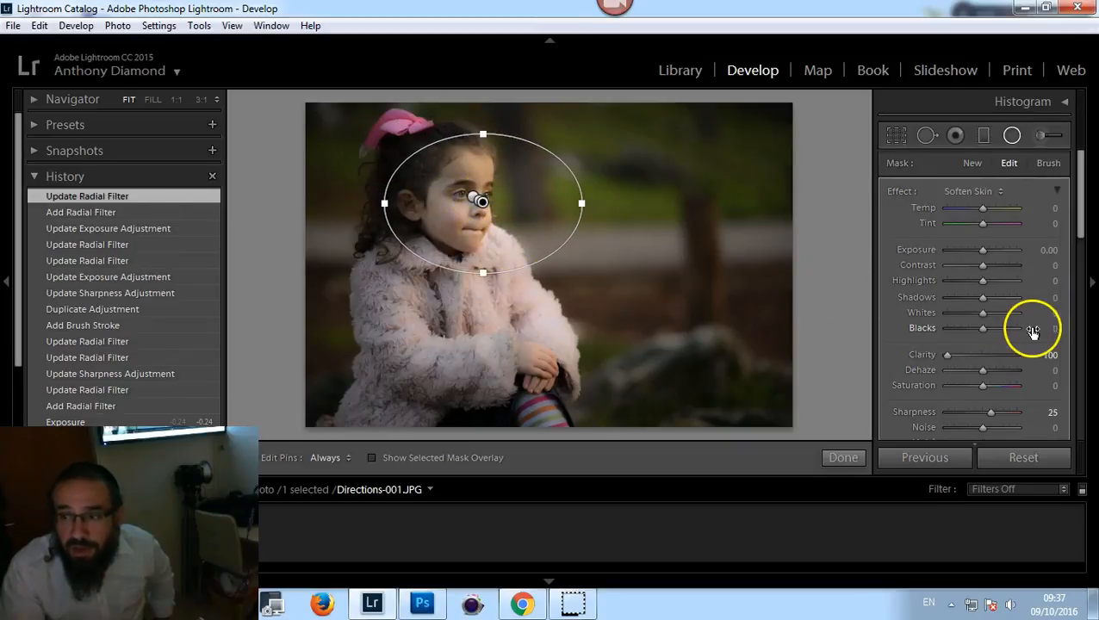
Invert the mask of the new radial filter around the girl's face and reset all its effect sliders
drag(1078, 222, 1086, 323)
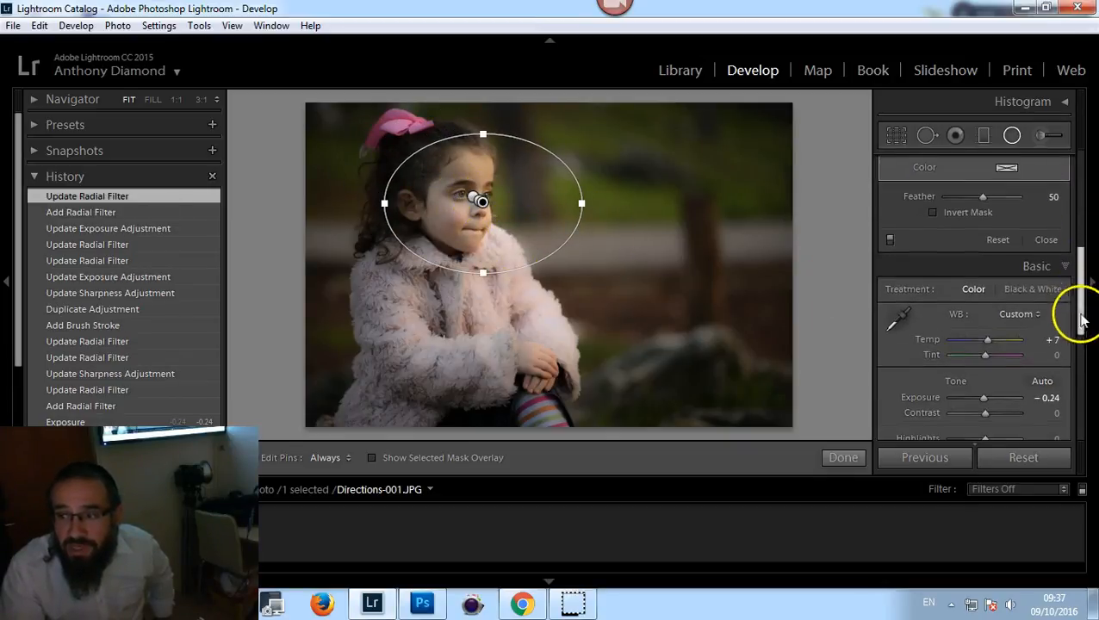
click(481, 199)
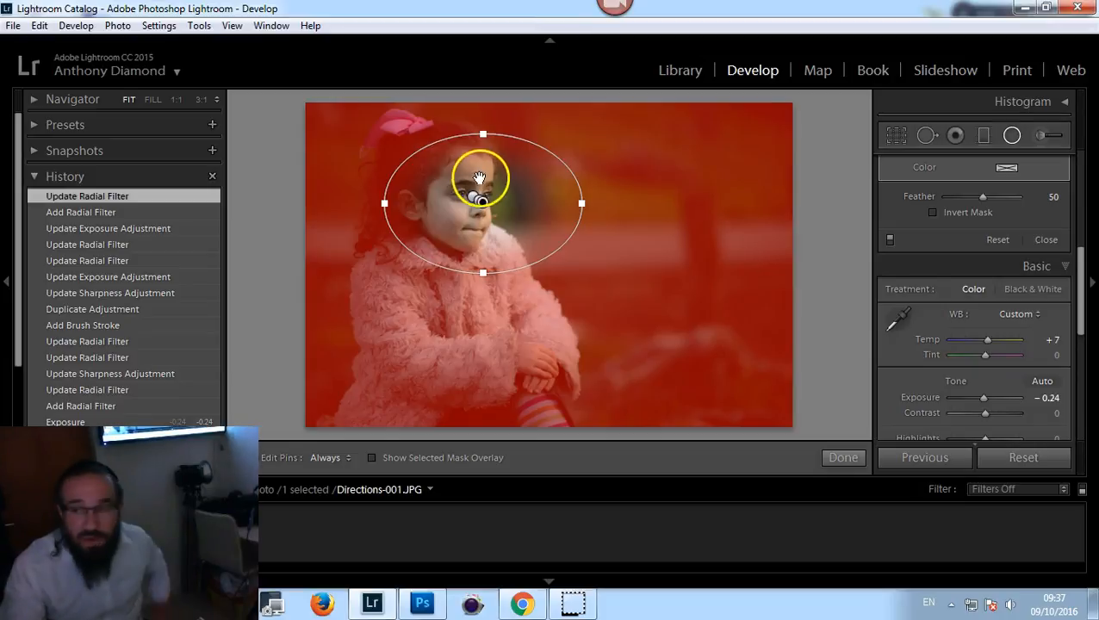
click(933, 213)
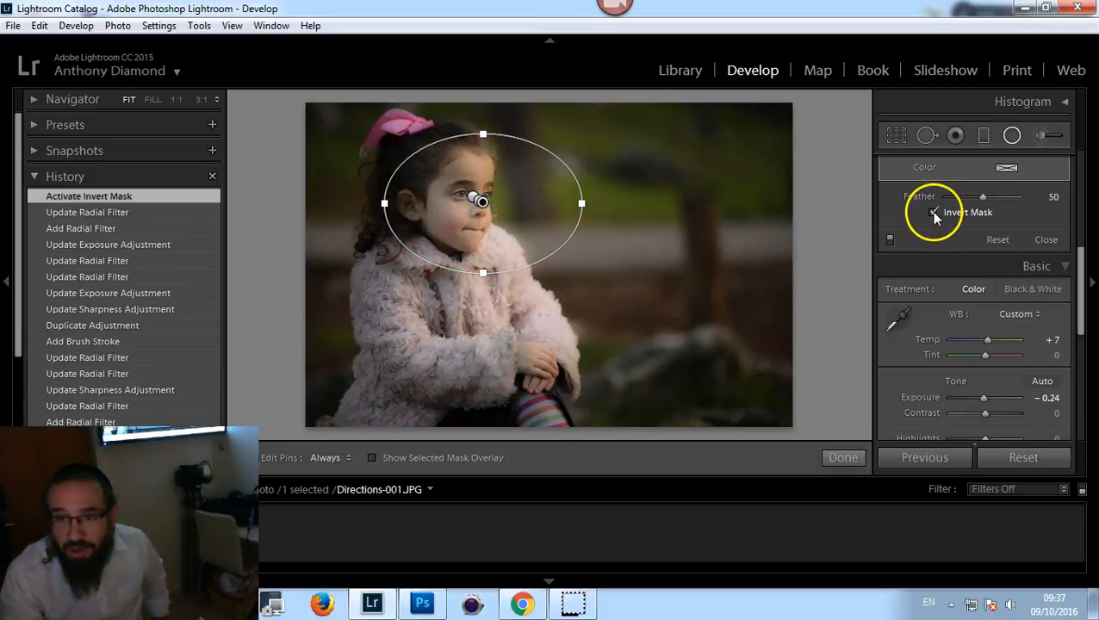
mouse_move(481, 201)
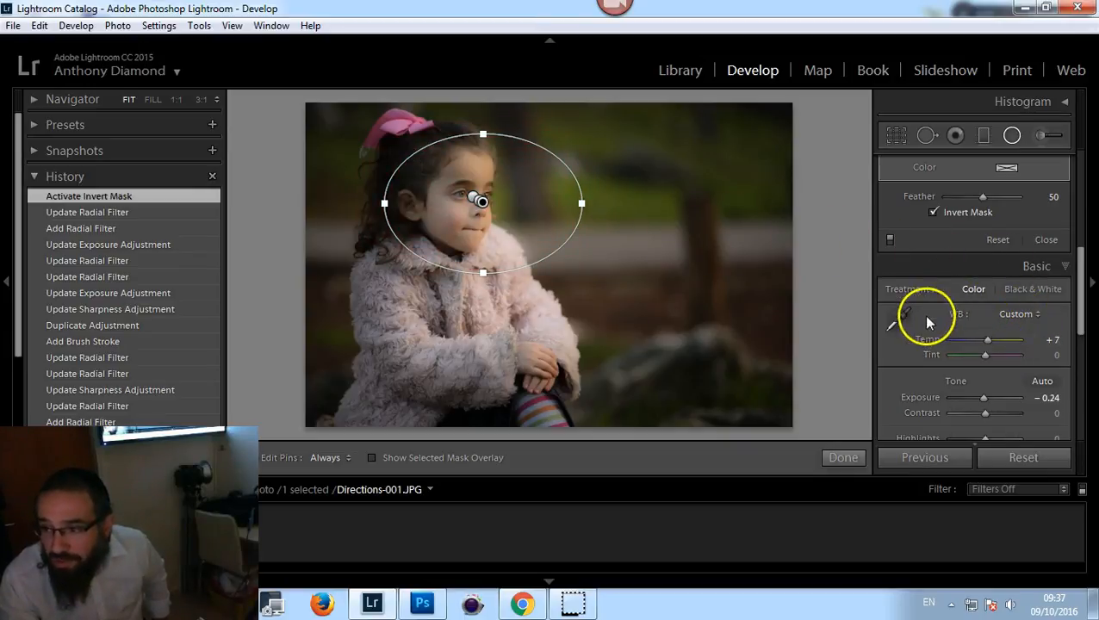
scroll(911, 372, down, 1)
scroll(912, 372, up, 5)
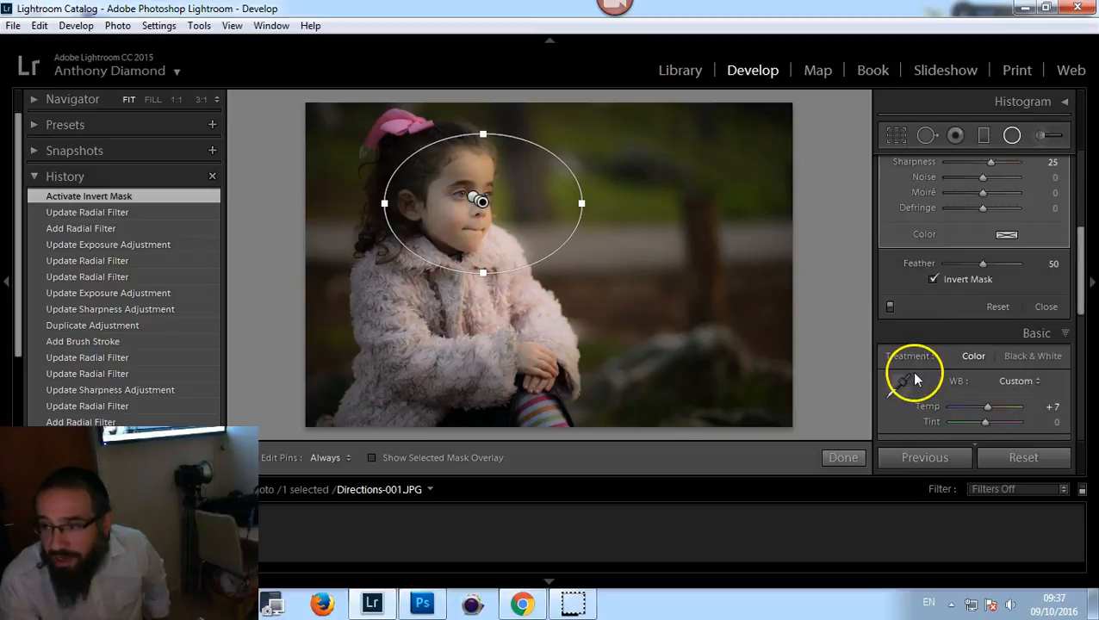
drag(1082, 246, 1084, 216)
double_click(900, 192)
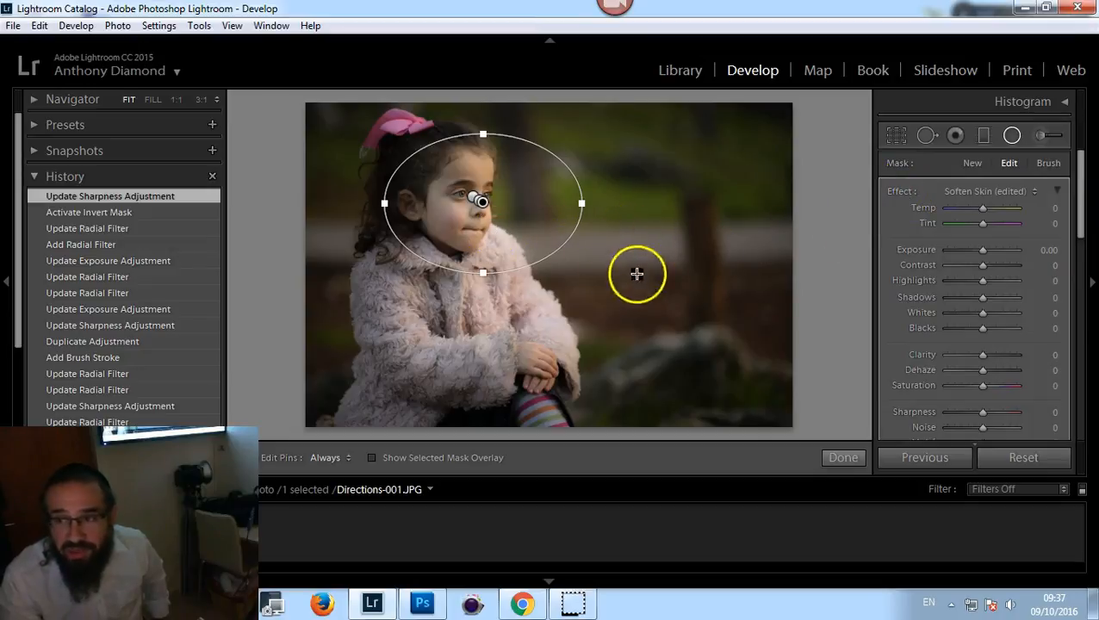
Set the face filter's exposure to 0.23 and clarity to −17, and finish editing the radial filters
drag(981, 248, 986, 250)
drag(1077, 234, 1076, 248)
drag(985, 289, 981, 291)
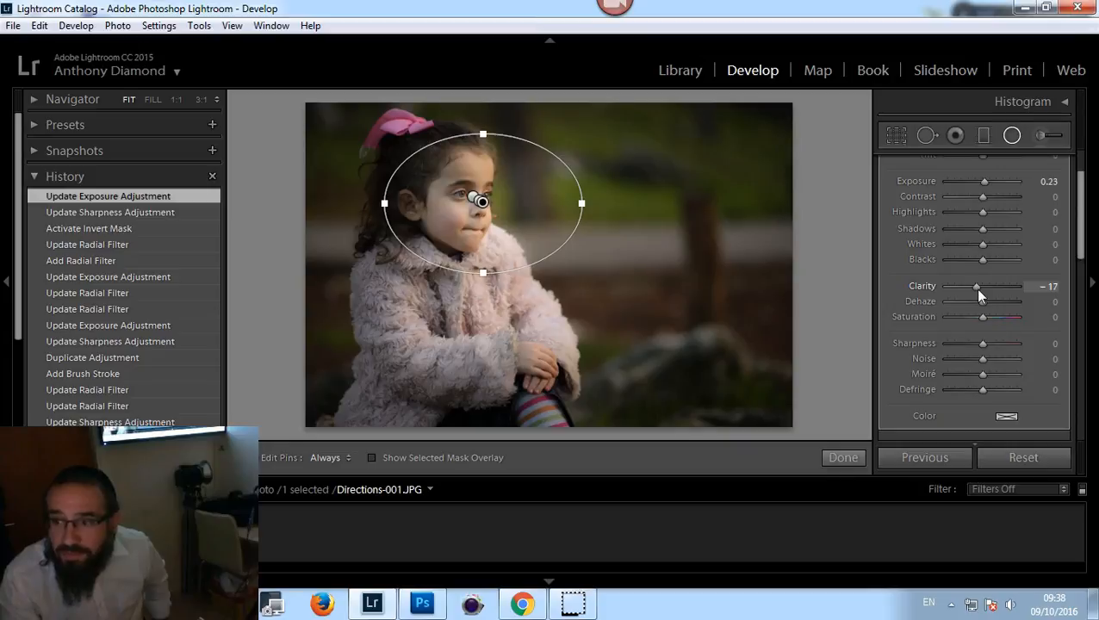
drag(979, 293, 978, 293)
drag(1079, 228, 1084, 263)
click(835, 457)
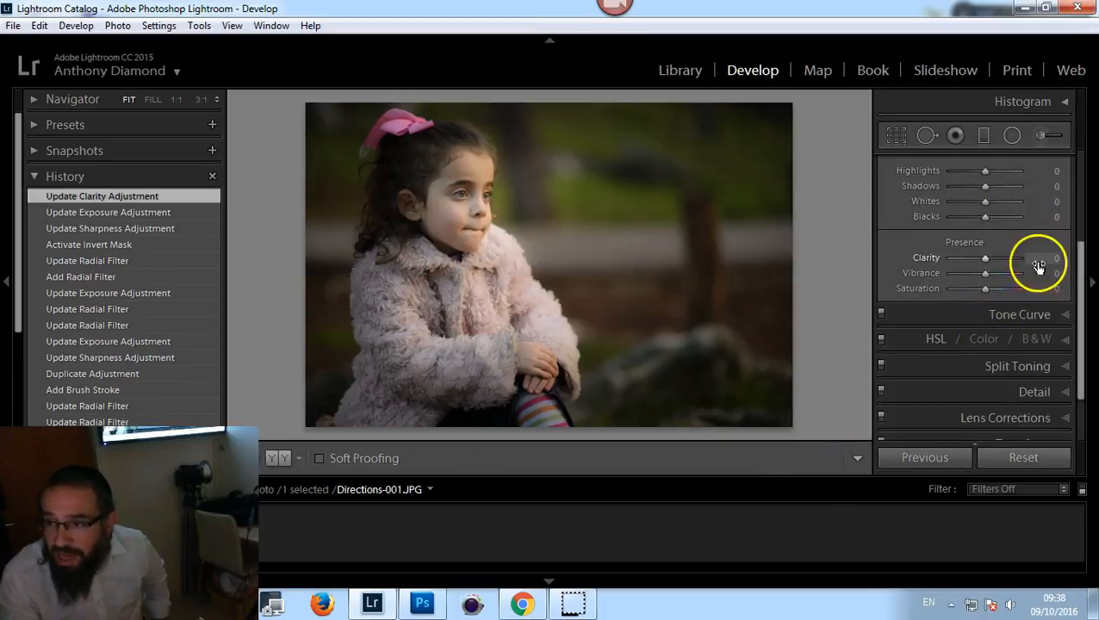
Tint the highlights with split toning, using hue 41 and saturation 15
click(1024, 368)
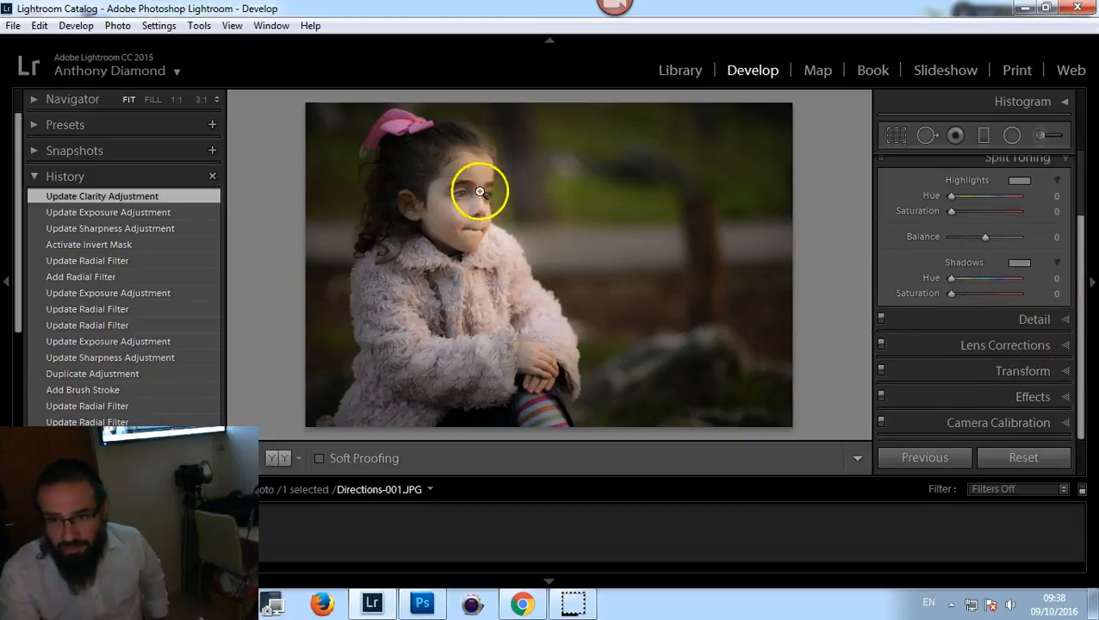
click(1018, 184)
click(717, 230)
drag(717, 230, 721, 176)
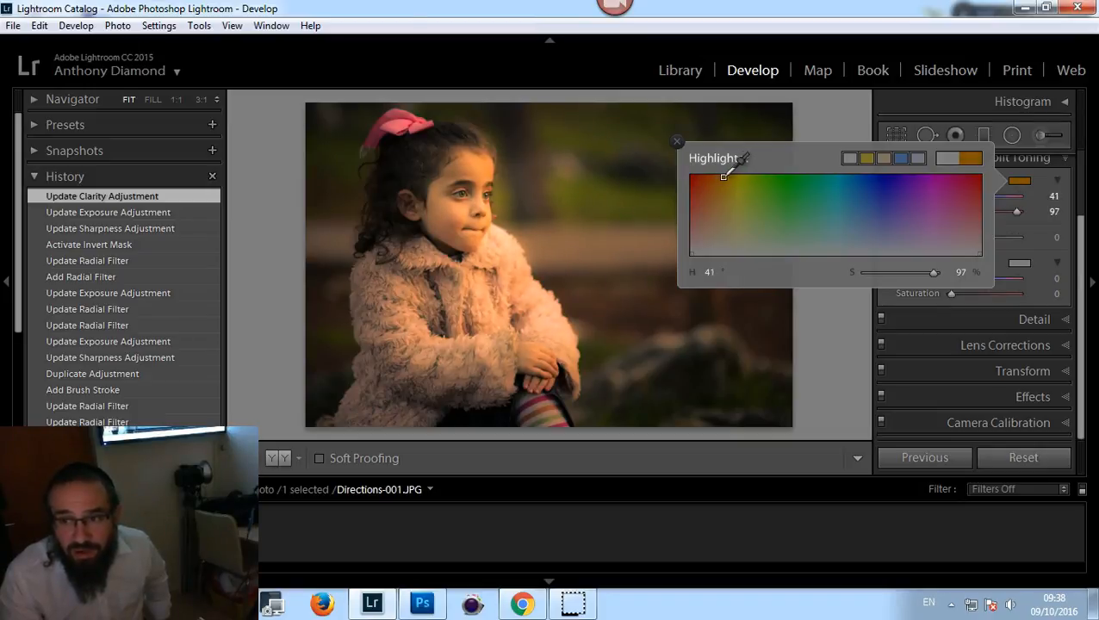
drag(932, 273, 875, 275)
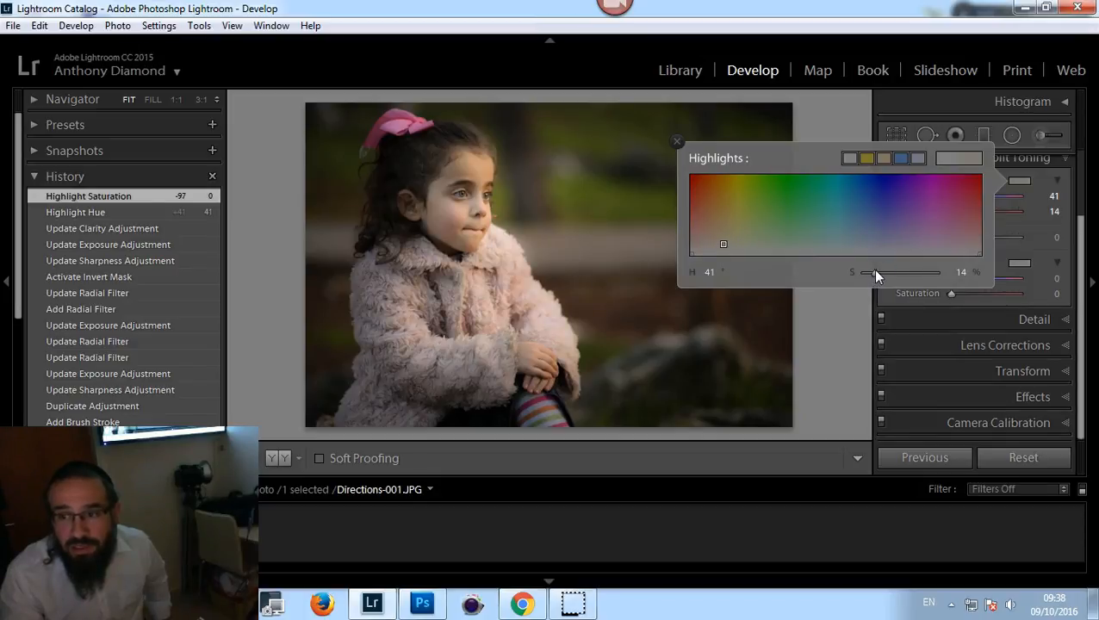
drag(875, 275, 876, 275)
Tint the shadows with hue 306 and saturation 9, and set the split toning balance to +26
click(1011, 260)
click(1020, 263)
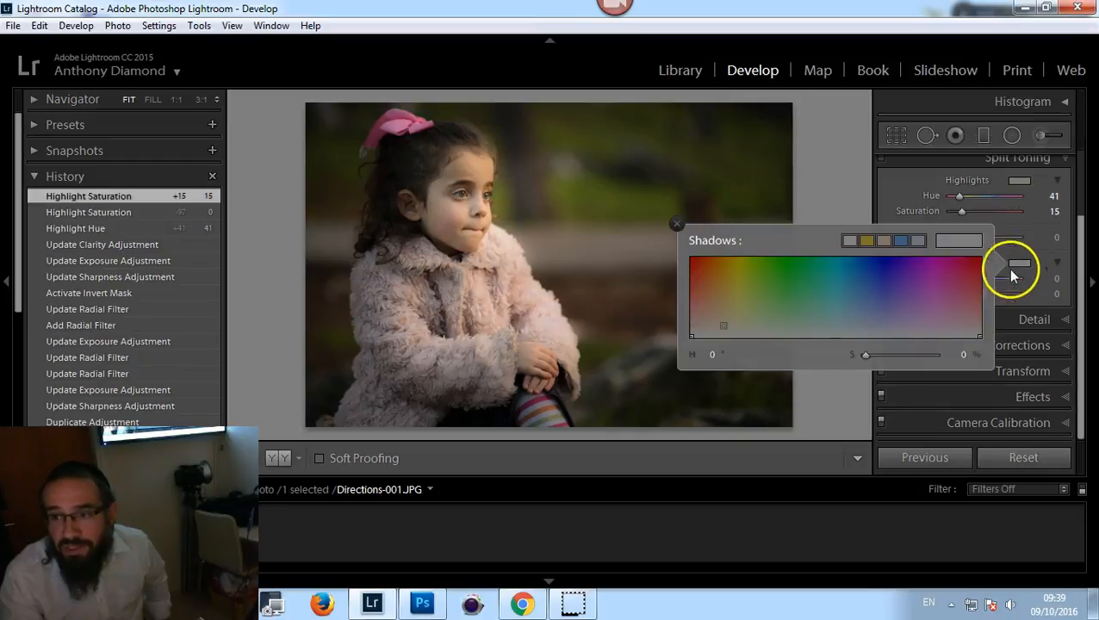
click(723, 325)
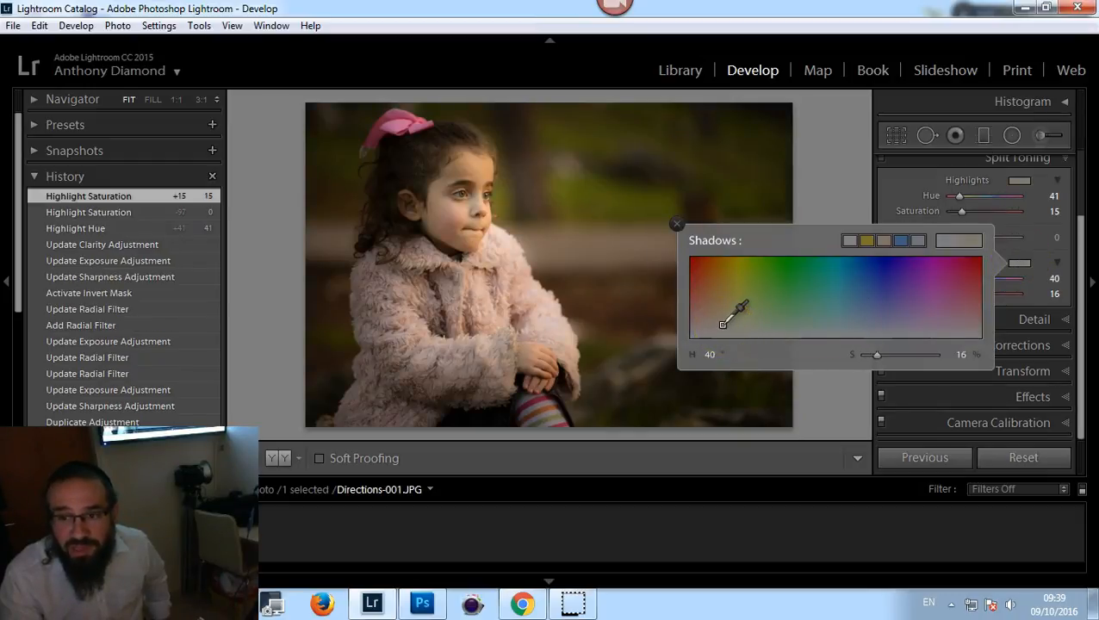
drag(724, 325, 938, 274)
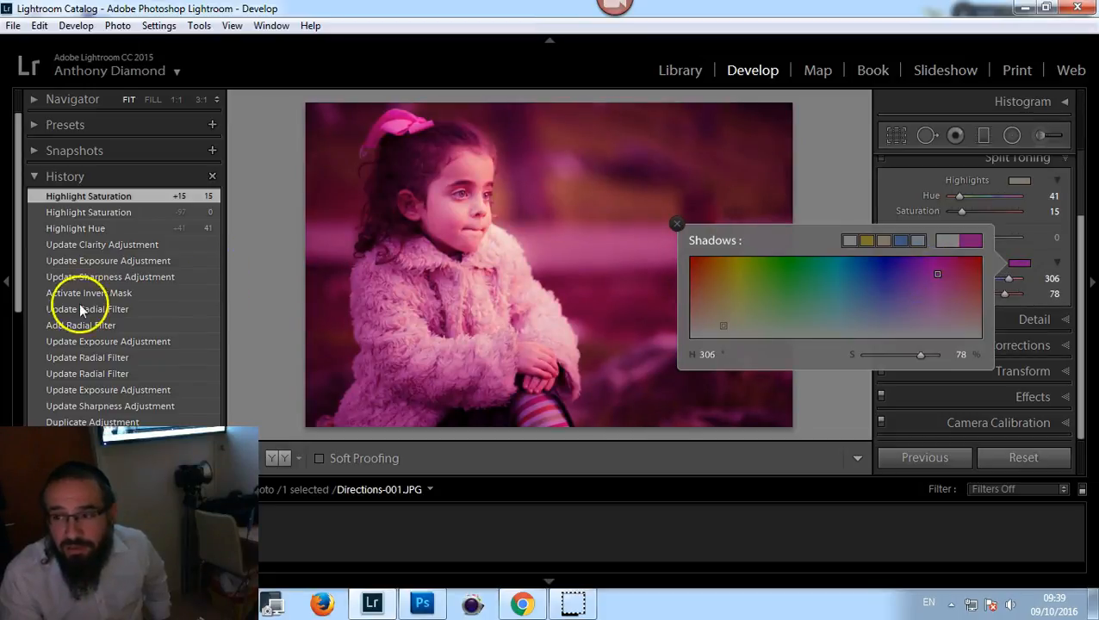
mouse_move(919, 356)
mouse_down()
mouse_move(846, 357)
mouse_move(870, 356)
mouse_up()
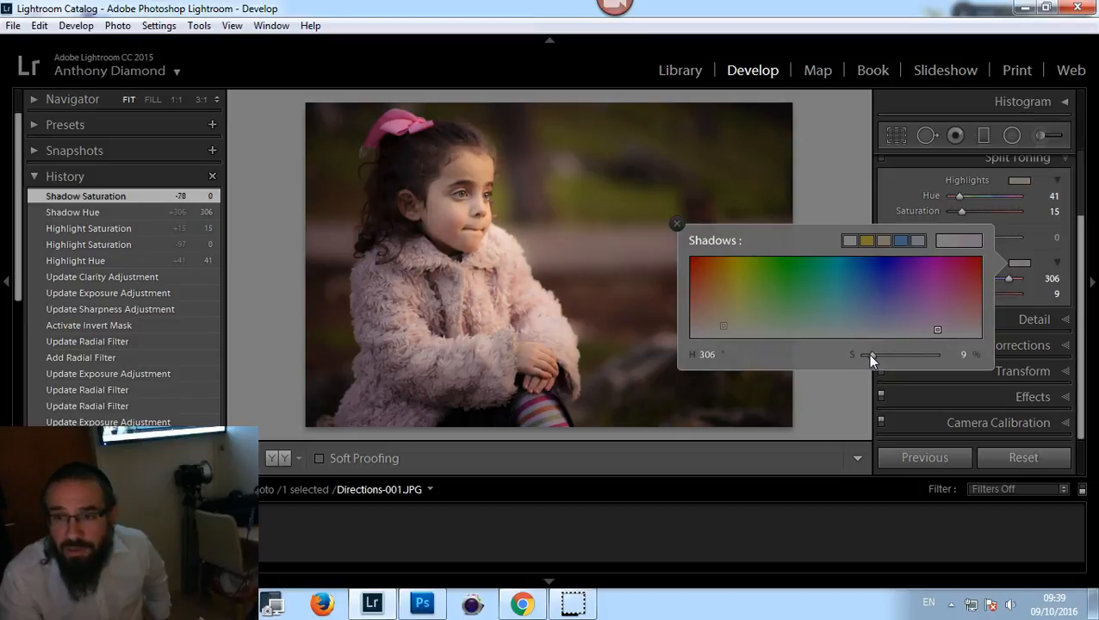
click(1020, 262)
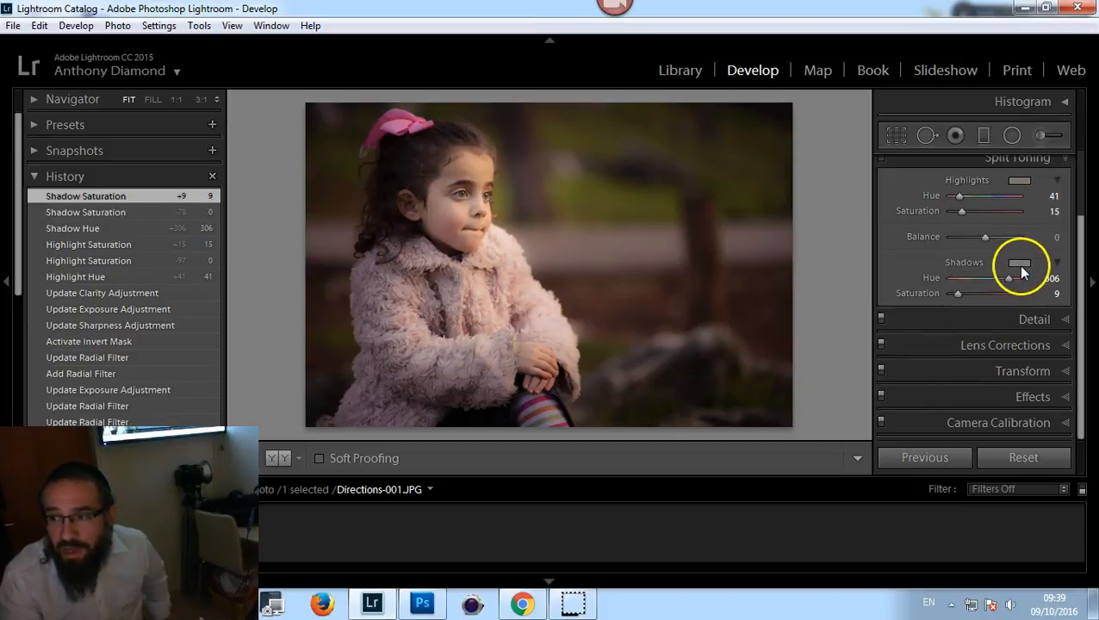
drag(981, 239, 952, 240)
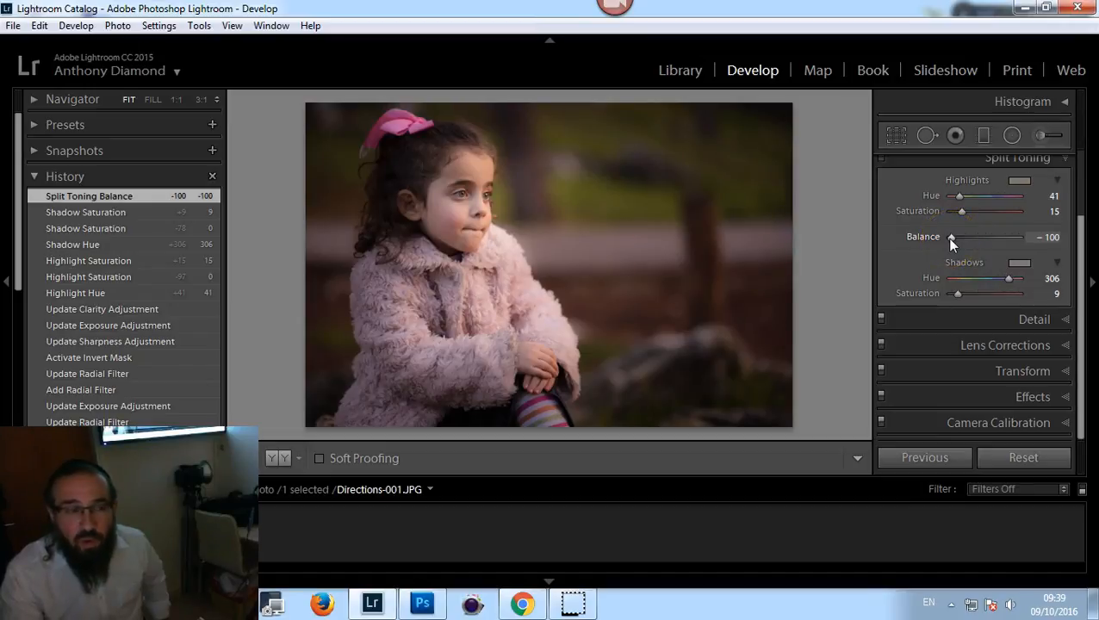
drag(950, 240, 996, 247)
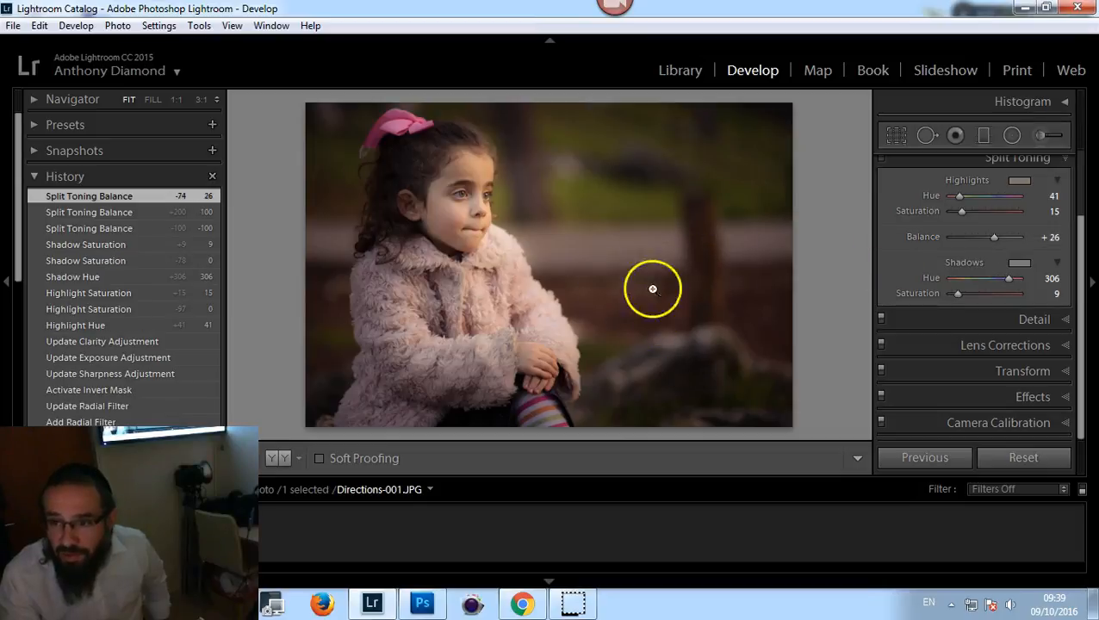
Lower the exposure of the larger darkening radial filter to −1.61, adjust its ellipse slightly, and finish editing the filters
drag(1082, 241, 1033, 160)
click(1012, 135)
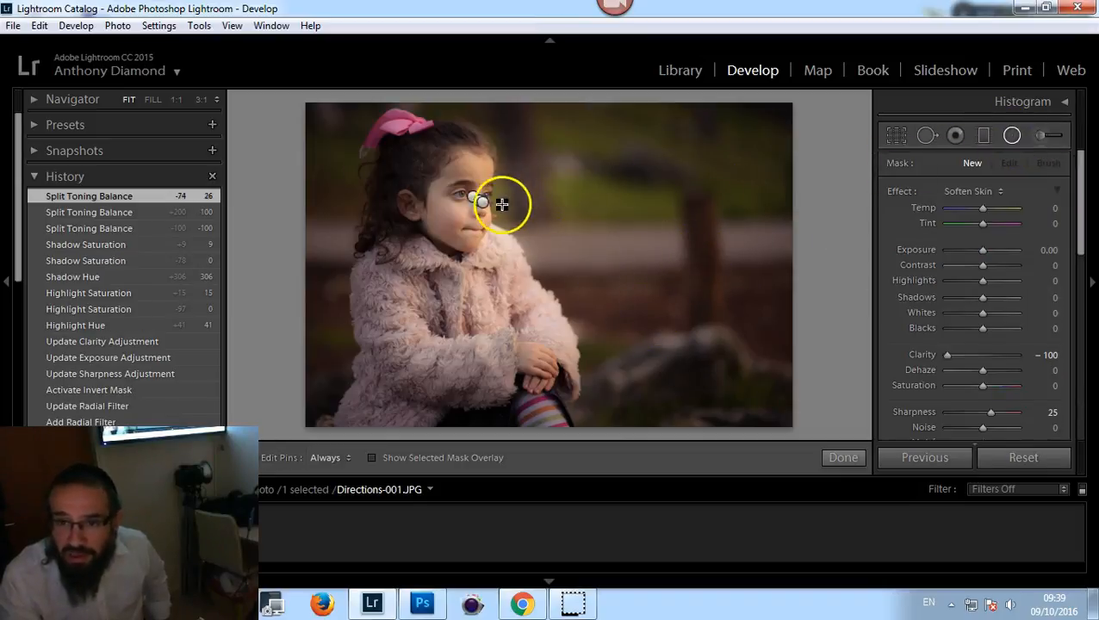
mouse_move(482, 200)
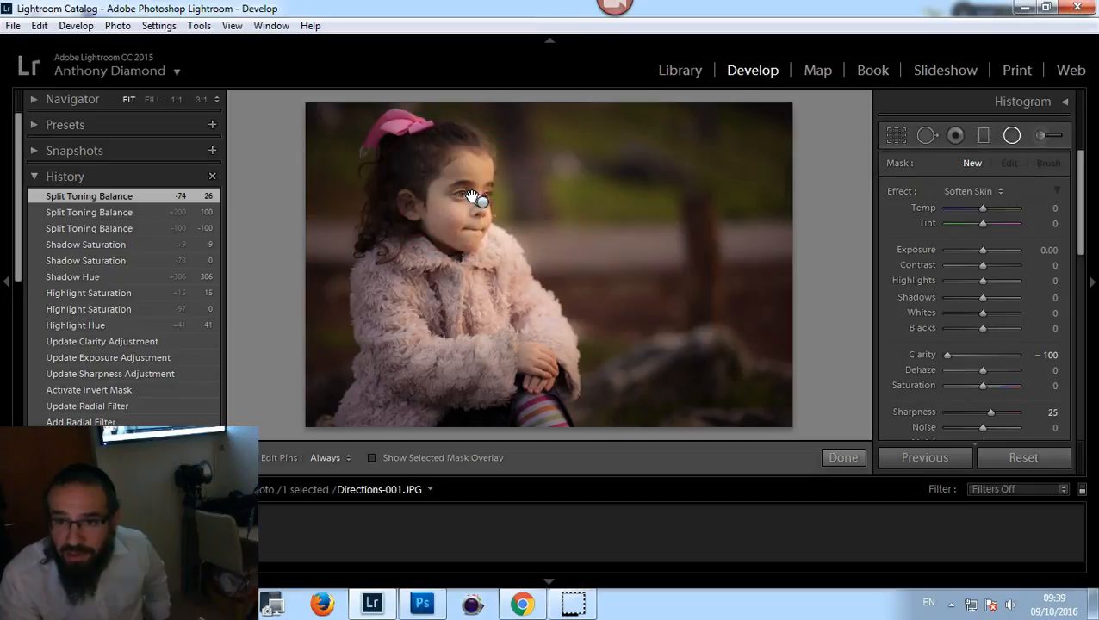
click(477, 200)
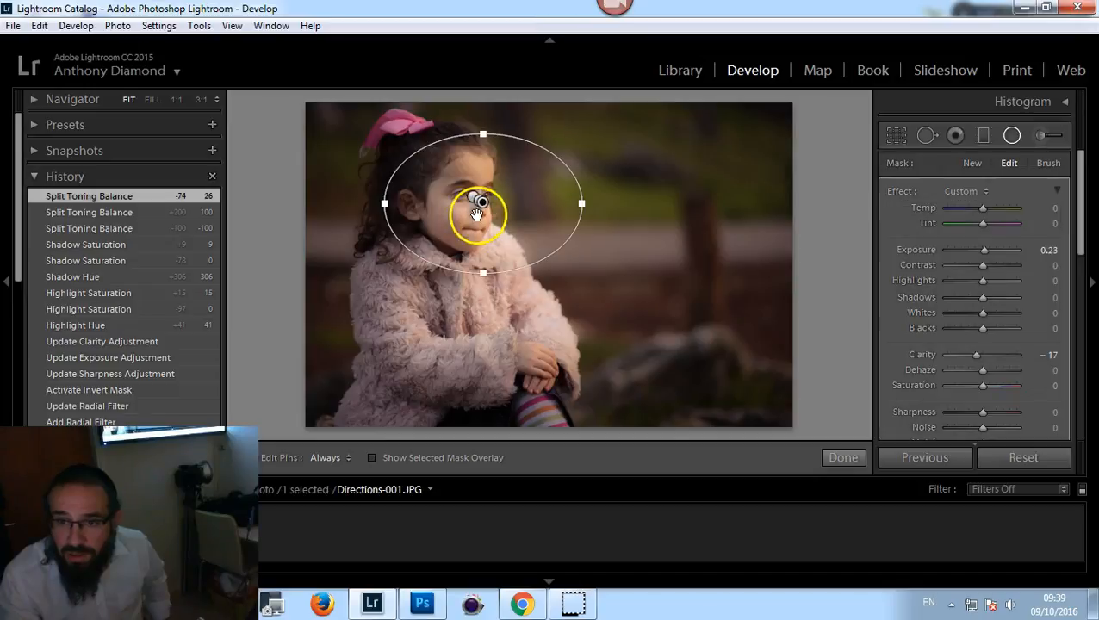
click(478, 201)
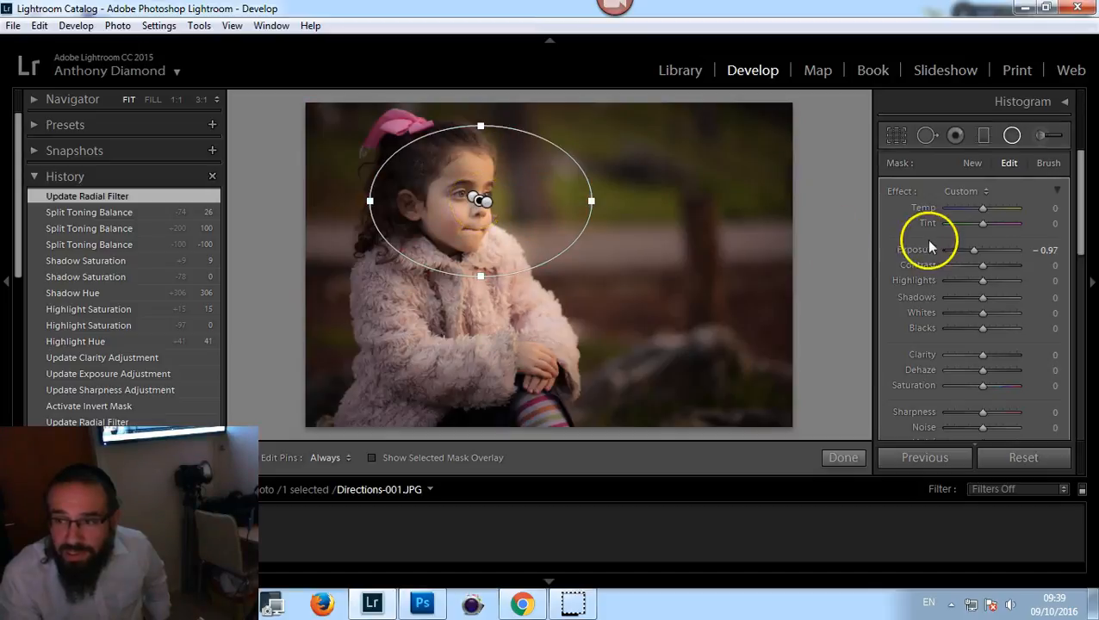
drag(972, 249, 968, 251)
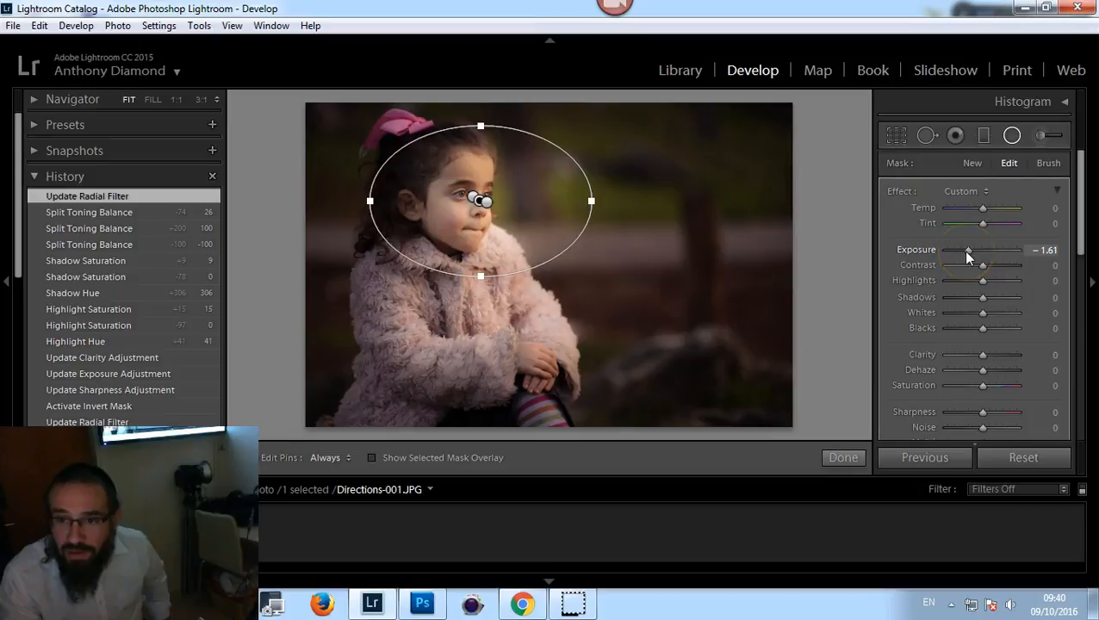
drag(482, 277, 492, 277)
click(843, 457)
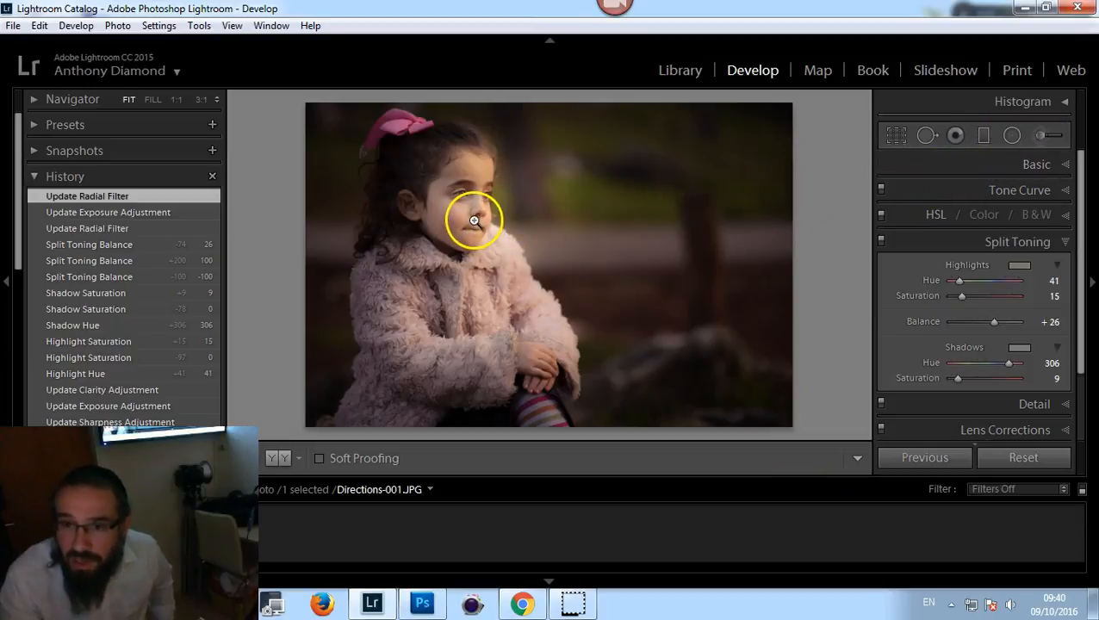
Paint over both of the girl's irises with the Adjustment Brush using the Iris Enhance effect
click(155, 100)
click(176, 101)
key(alt)
click(391, 212)
drag(391, 212, 461, 241)
drag(409, 217, 241, 143)
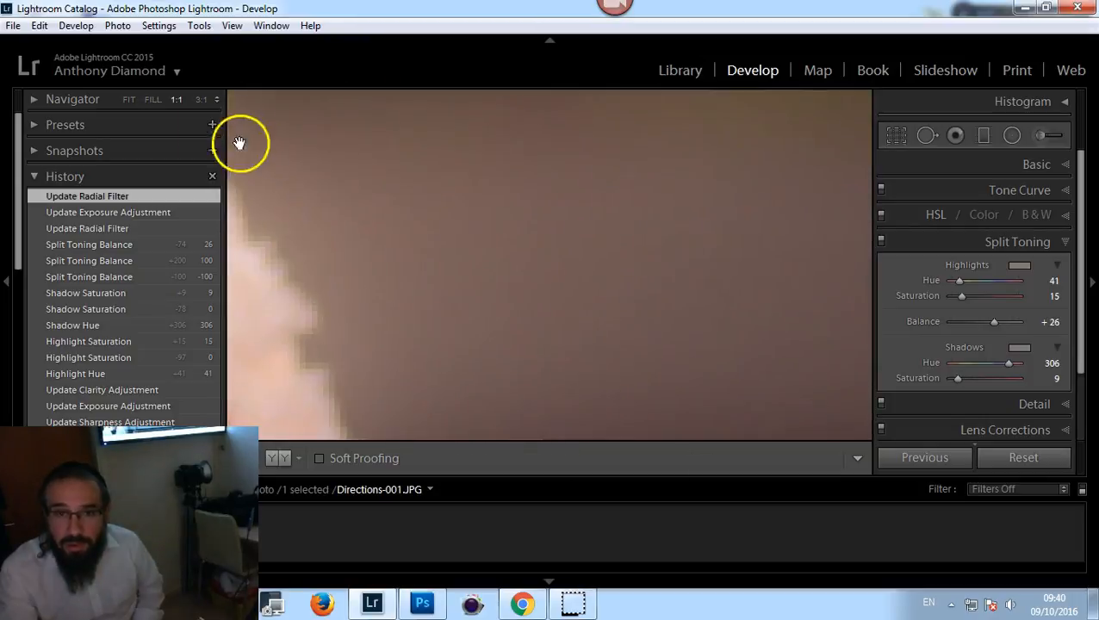
click(148, 99)
click(176, 100)
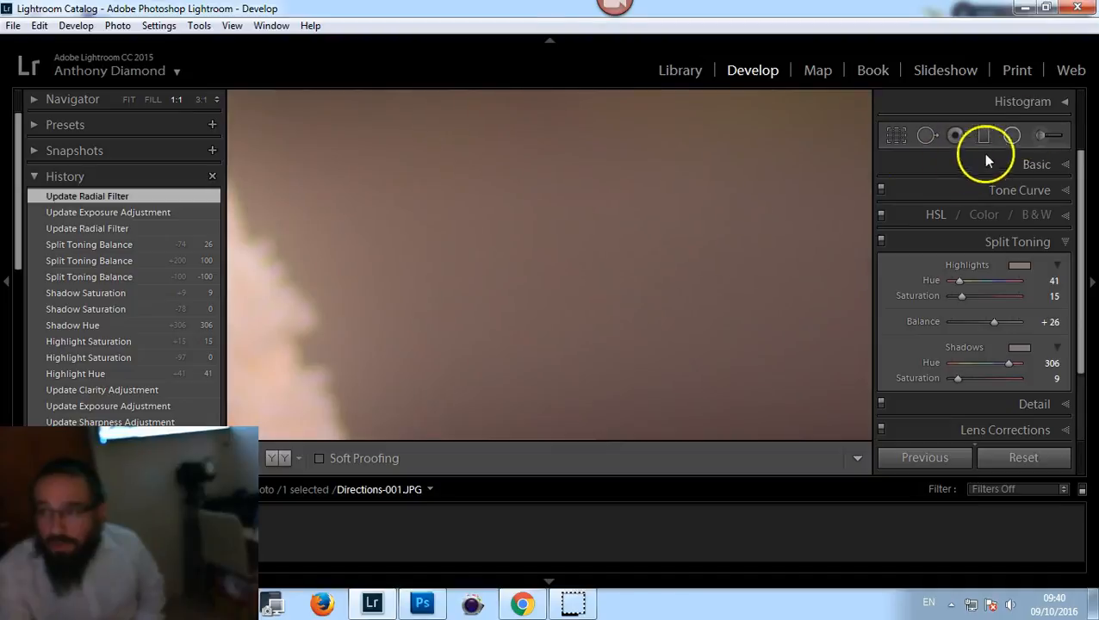
click(1042, 136)
mouse_move(356, 196)
mouse_down()
mouse_move(658, 270)
mouse_move(542, 314)
mouse_move(431, 236)
mouse_move(466, 211)
mouse_move(511, 297)
mouse_up()
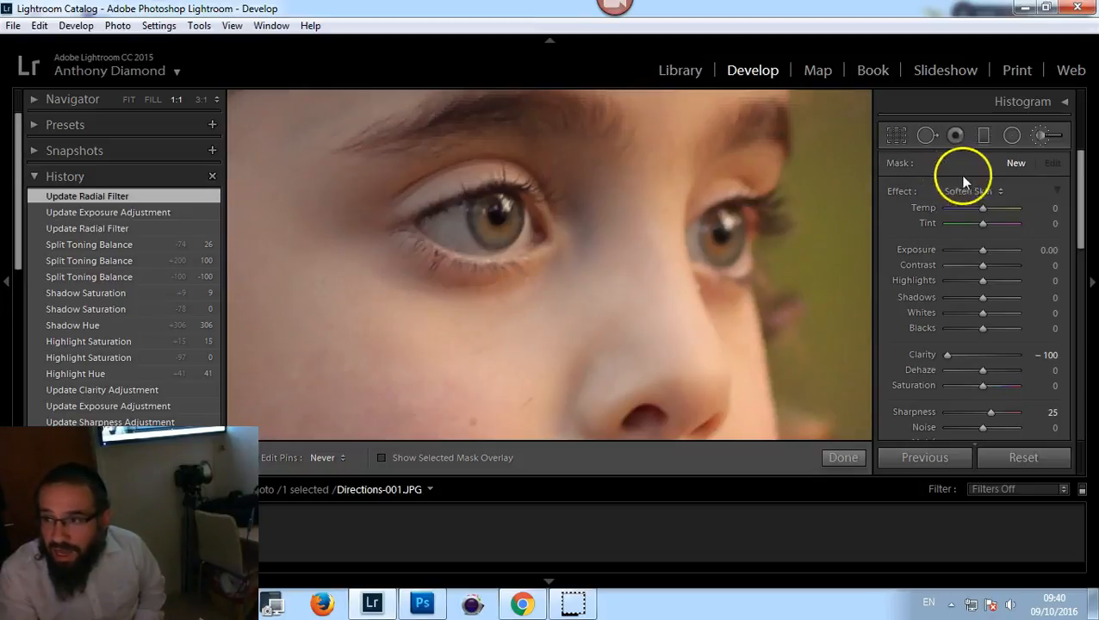
click(976, 192)
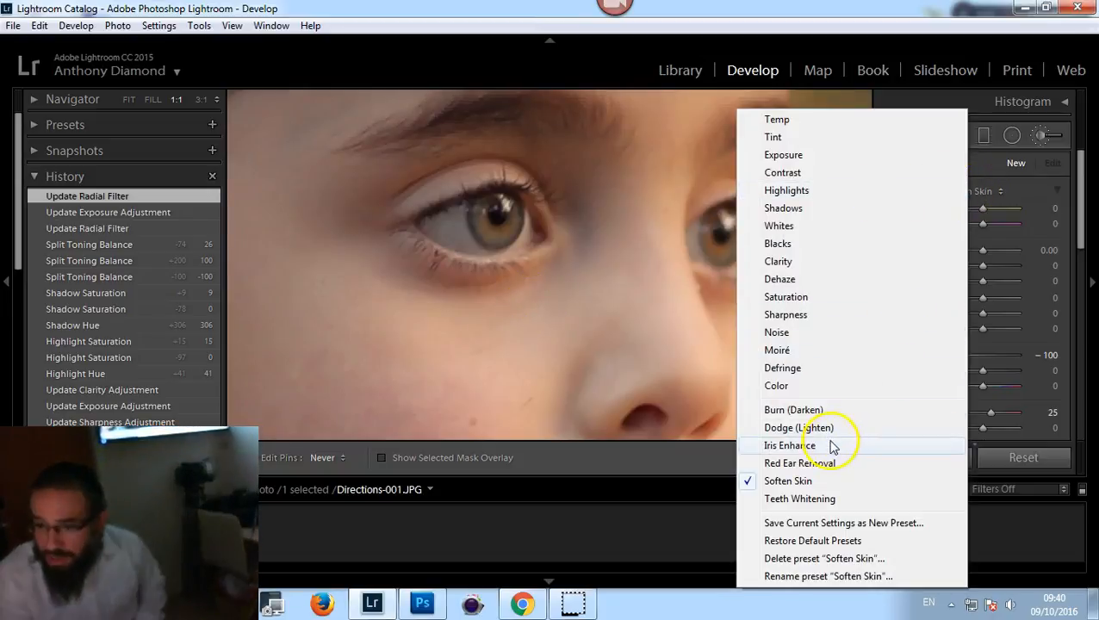
click(788, 446)
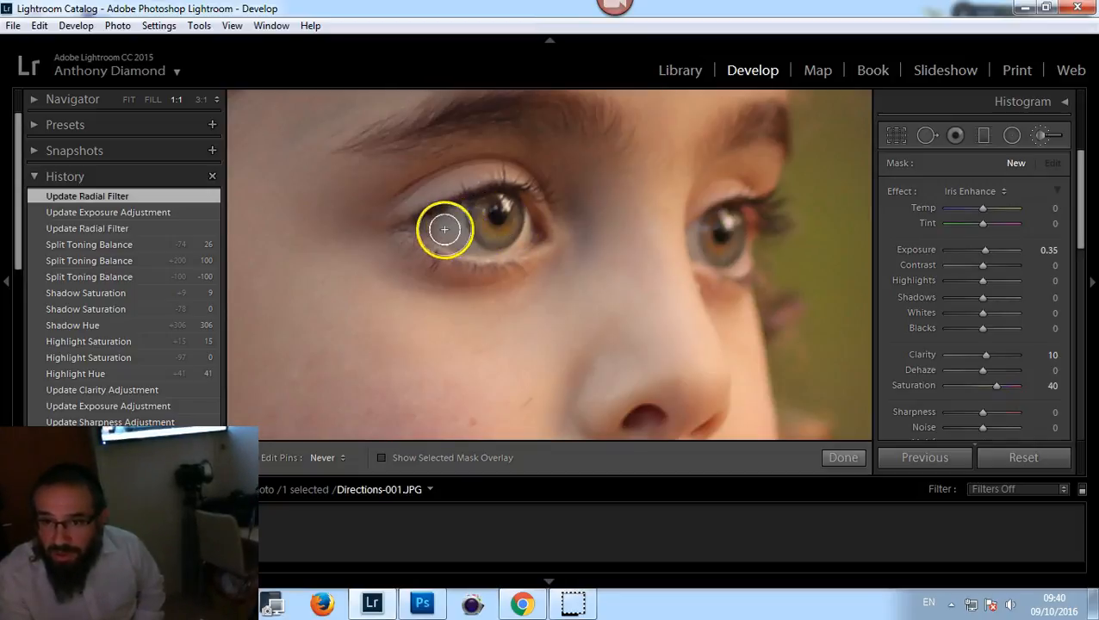
mouse_move(702, 238)
mouse_down()
mouse_move(731, 231)
mouse_move(731, 241)
mouse_move(738, 219)
mouse_move(725, 256)
mouse_up()
mouse_move(501, 224)
mouse_down()
mouse_move(474, 226)
mouse_move(508, 217)
mouse_up()
Set the clarity of the iris brush adjustment to 43 and raise its highlights slightly
drag(986, 355, 998, 356)
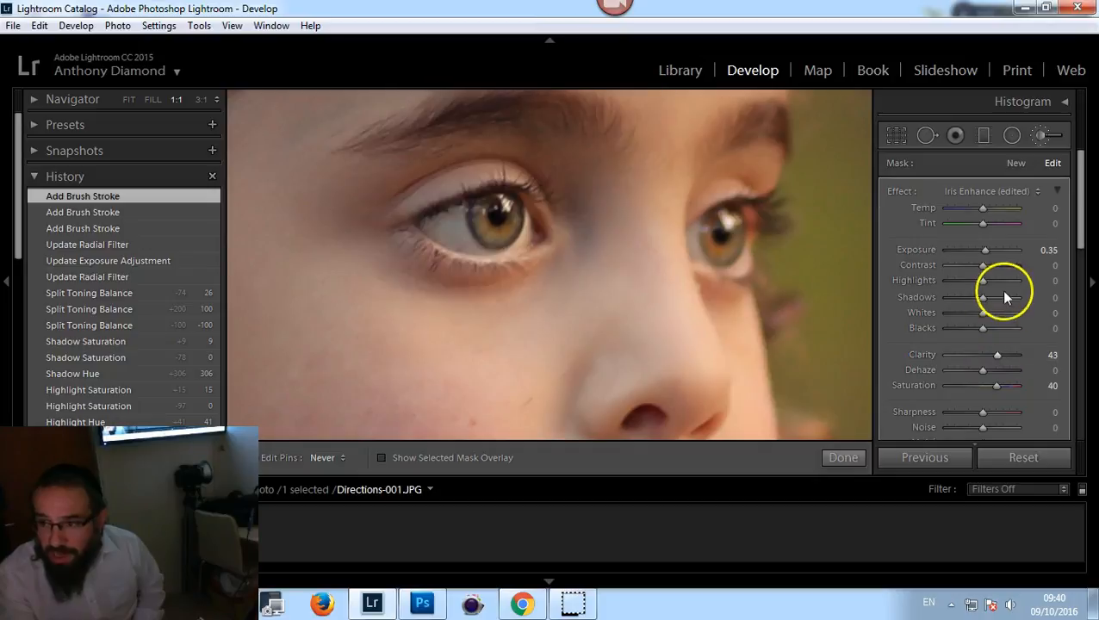
mouse_move(983, 280)
mouse_down()
mouse_move(975, 313)
mouse_move(991, 281)
mouse_up()
Start a new Adjustment Brush mask with the Soften Skin effect and set the brush size to 17
click(1016, 161)
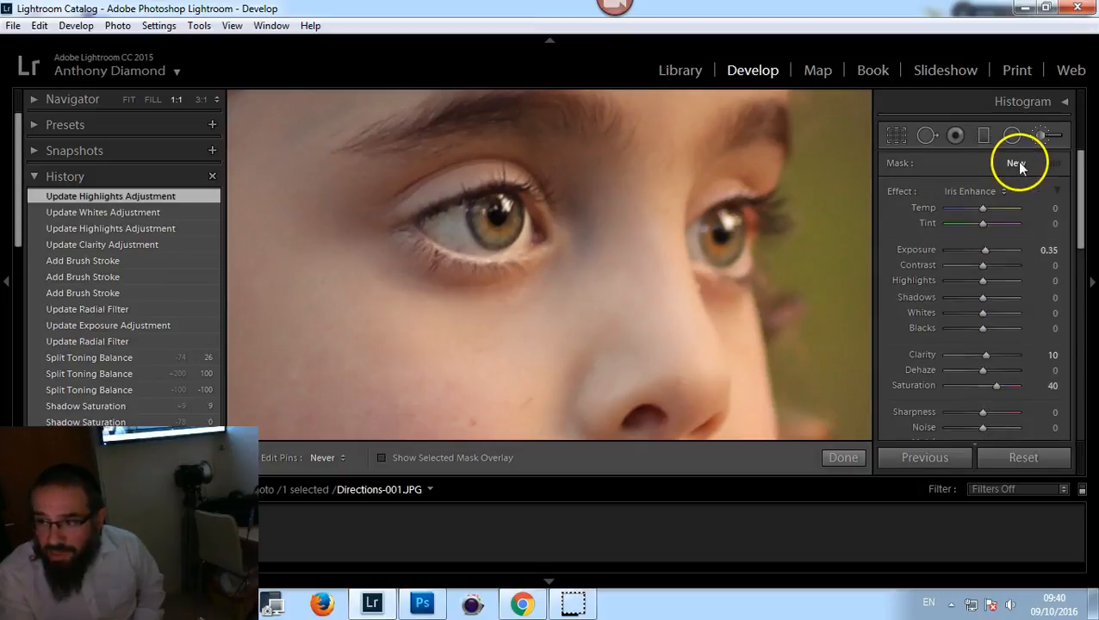
click(991, 194)
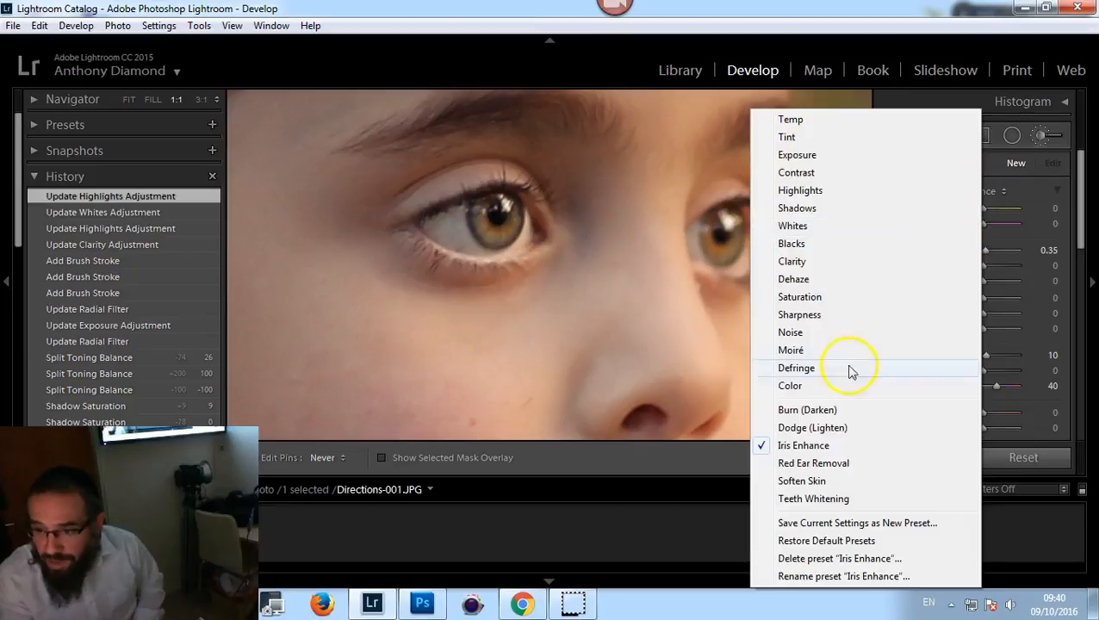
click(831, 481)
drag(1079, 237, 1077, 302)
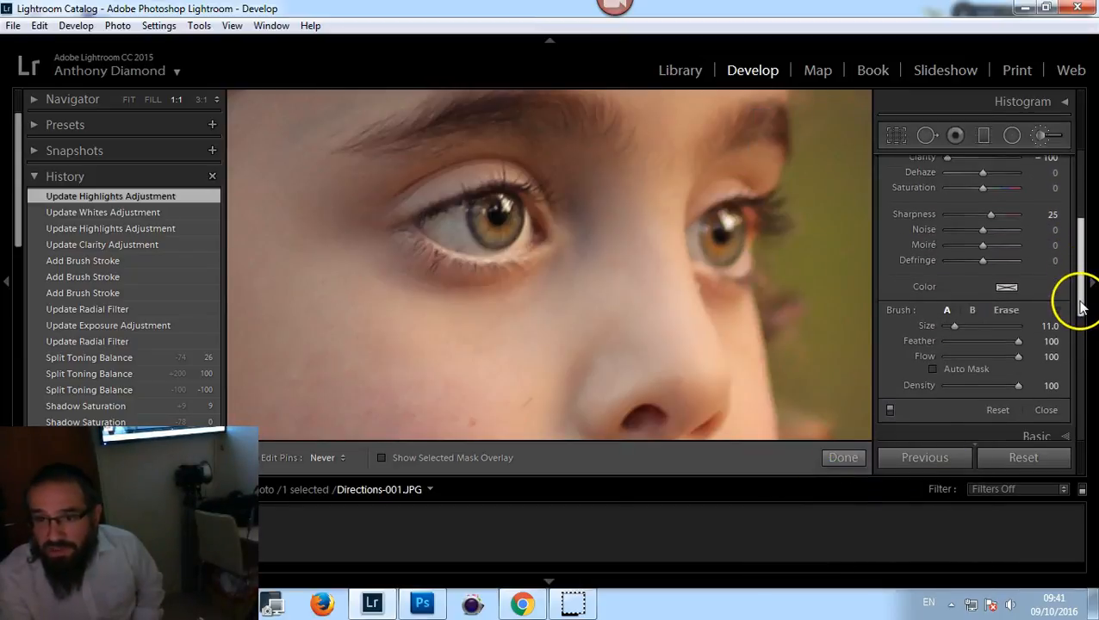
drag(552, 380, 630, 231)
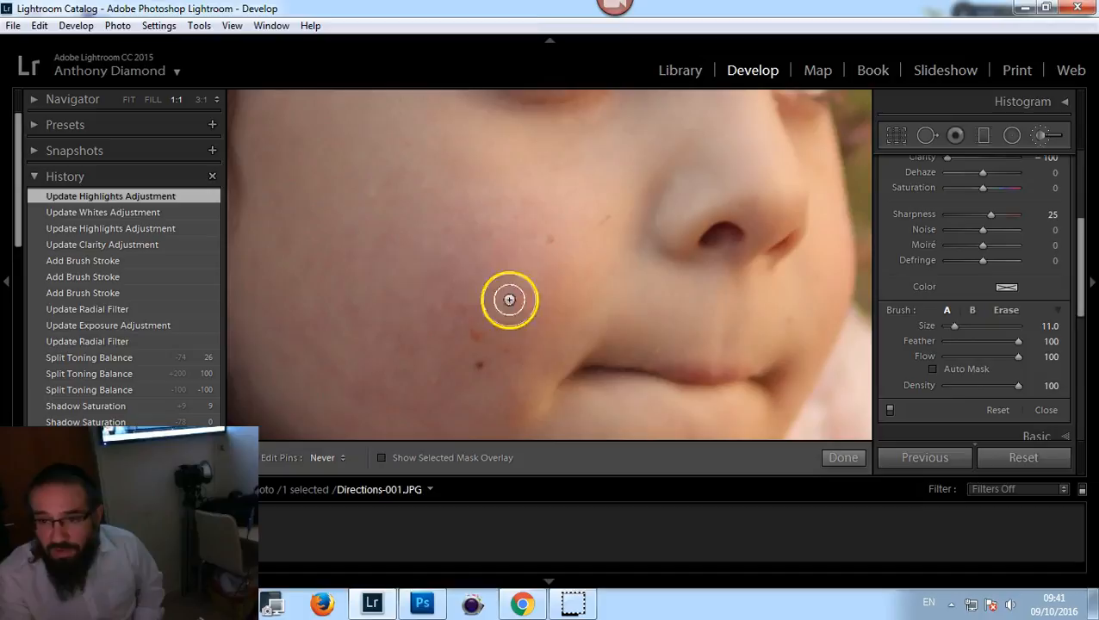
scroll(410, 273, up, 3)
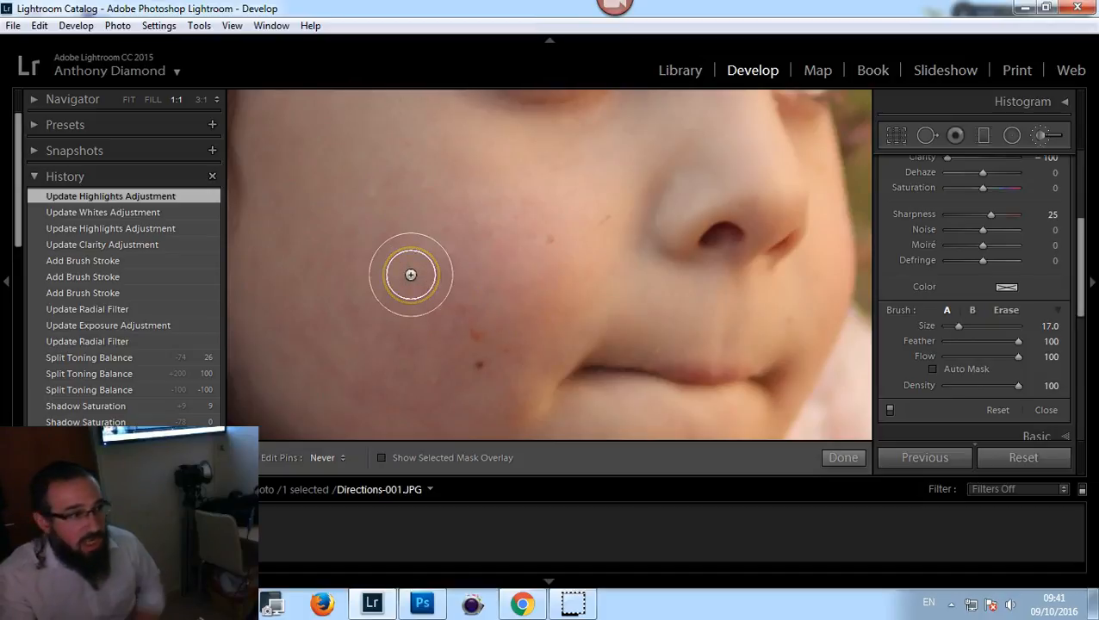
Try two skin-softening strokes across the girl's cheek at a flow of 48, and revert both in the history
click(978, 355)
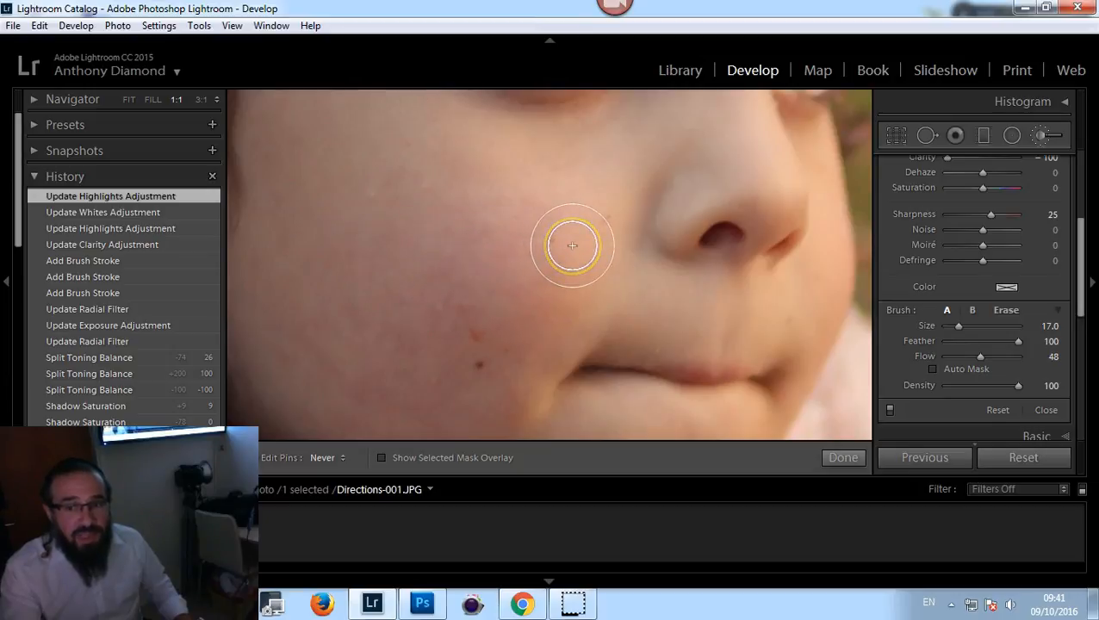
drag(572, 246, 328, 252)
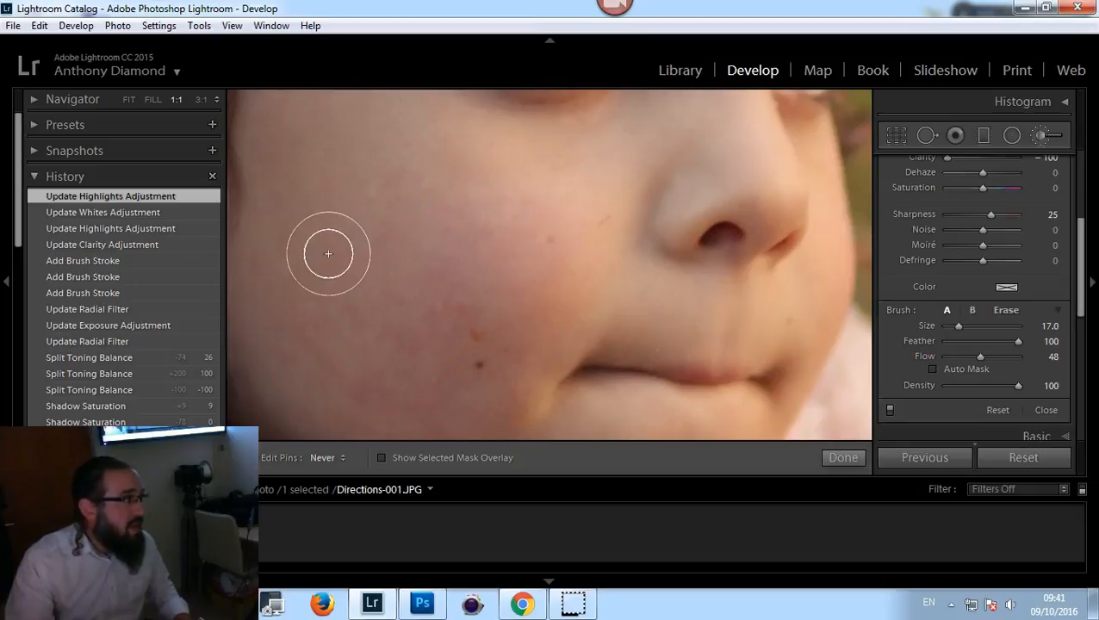
click(318, 337)
mouse_move(318, 337)
mouse_down()
mouse_move(327, 368)
mouse_move(290, 361)
mouse_move(515, 347)
mouse_move(307, 356)
mouse_move(508, 346)
mouse_move(302, 369)
mouse_move(491, 358)
mouse_move(299, 370)
mouse_move(489, 355)
mouse_up()
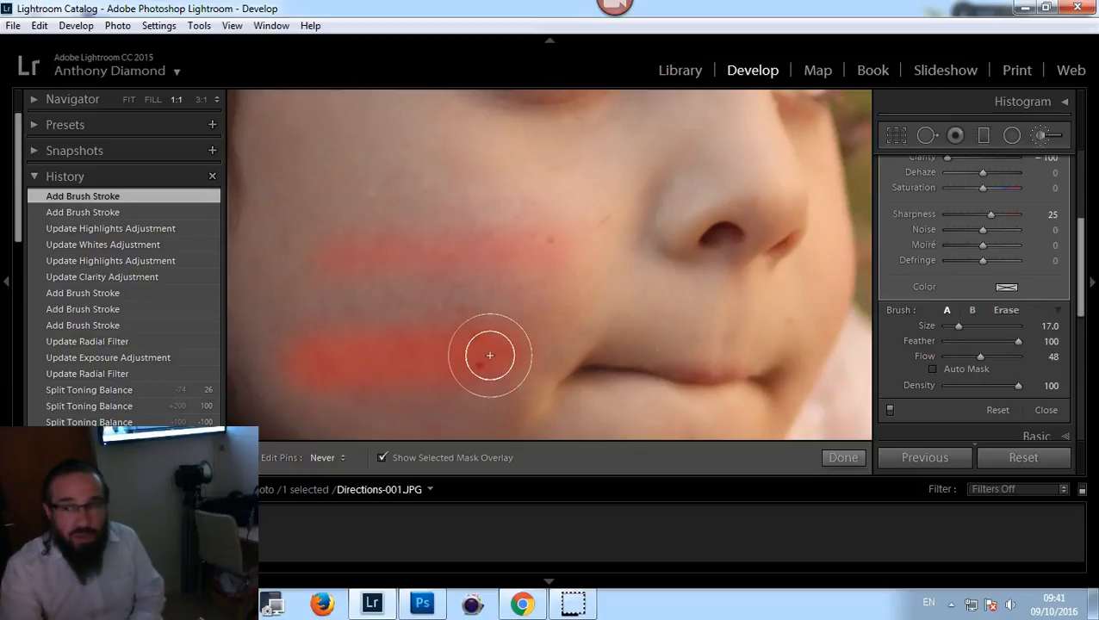
click(123, 213)
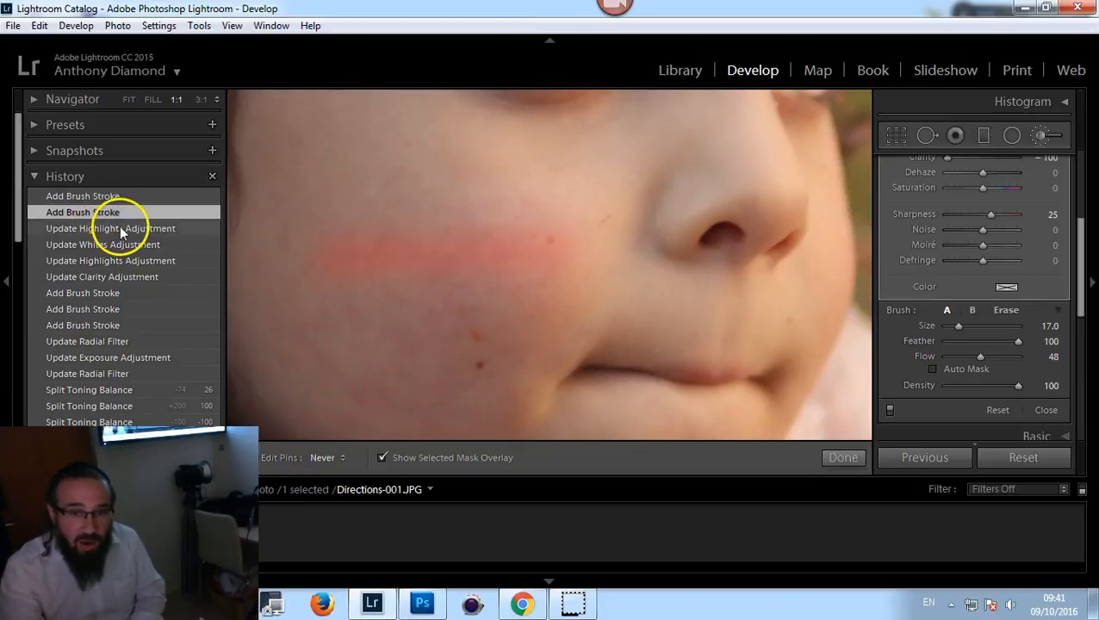
click(121, 229)
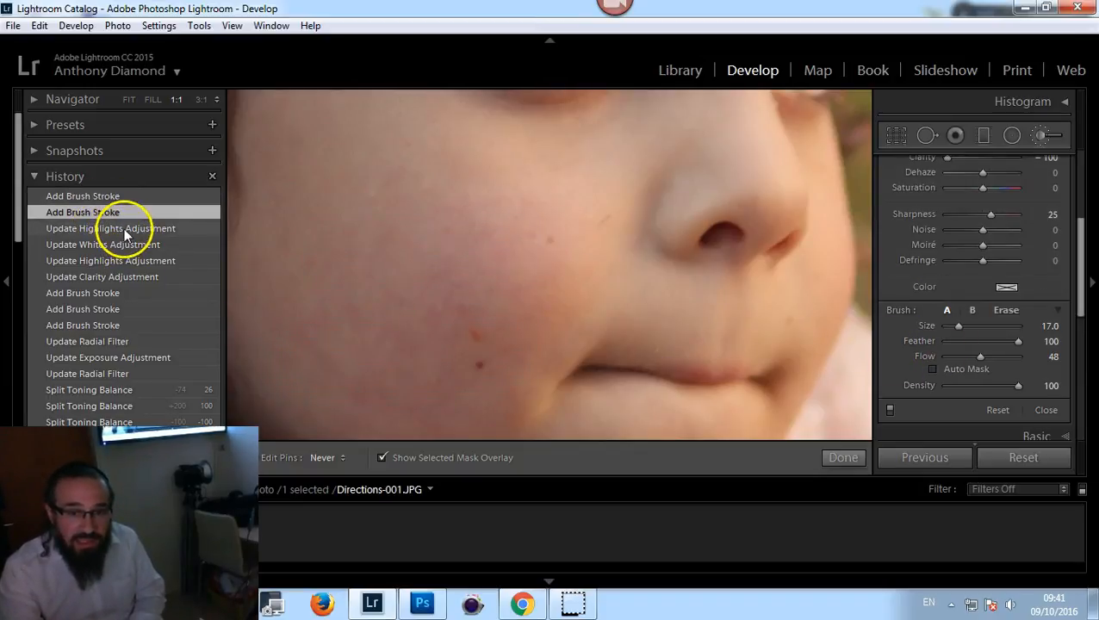
Set the brush flow to 100 and density to 43, paint over the middle of the cheek, and hide the mask overlay
drag(979, 356, 1016, 355)
click(979, 386)
drag(979, 390, 977, 390)
mouse_move(362, 283)
mouse_down()
mouse_move(497, 246)
mouse_move(396, 303)
mouse_move(381, 246)
mouse_move(518, 328)
mouse_move(435, 241)
mouse_move(486, 281)
mouse_move(422, 353)
mouse_move(406, 252)
mouse_move(492, 296)
mouse_move(434, 368)
mouse_move(390, 322)
mouse_move(458, 234)
mouse_move(475, 260)
mouse_up()
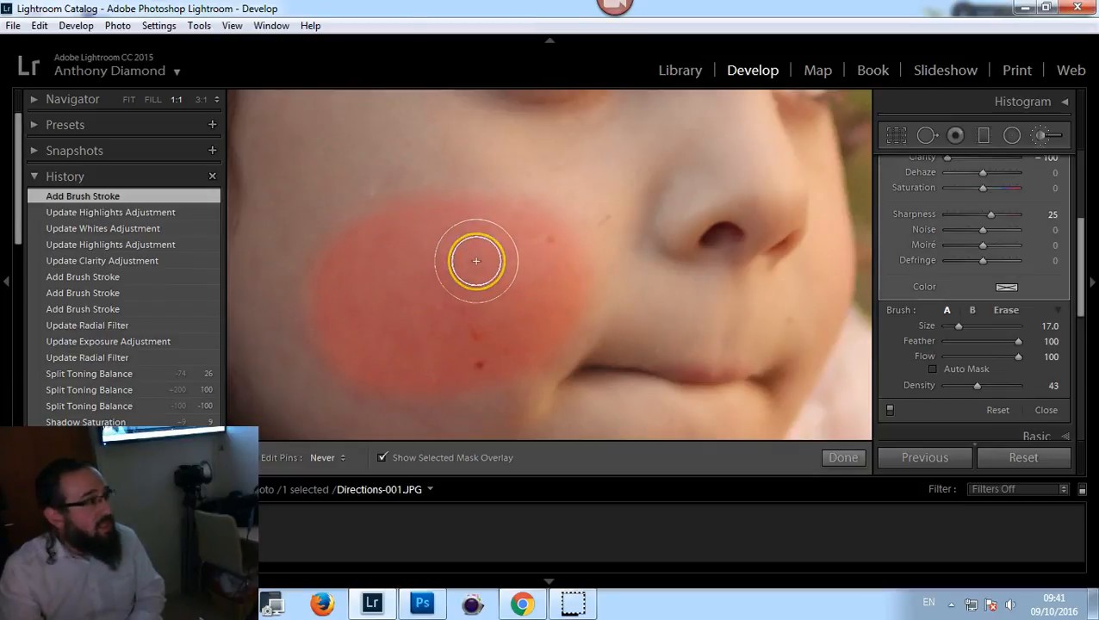
key(o)
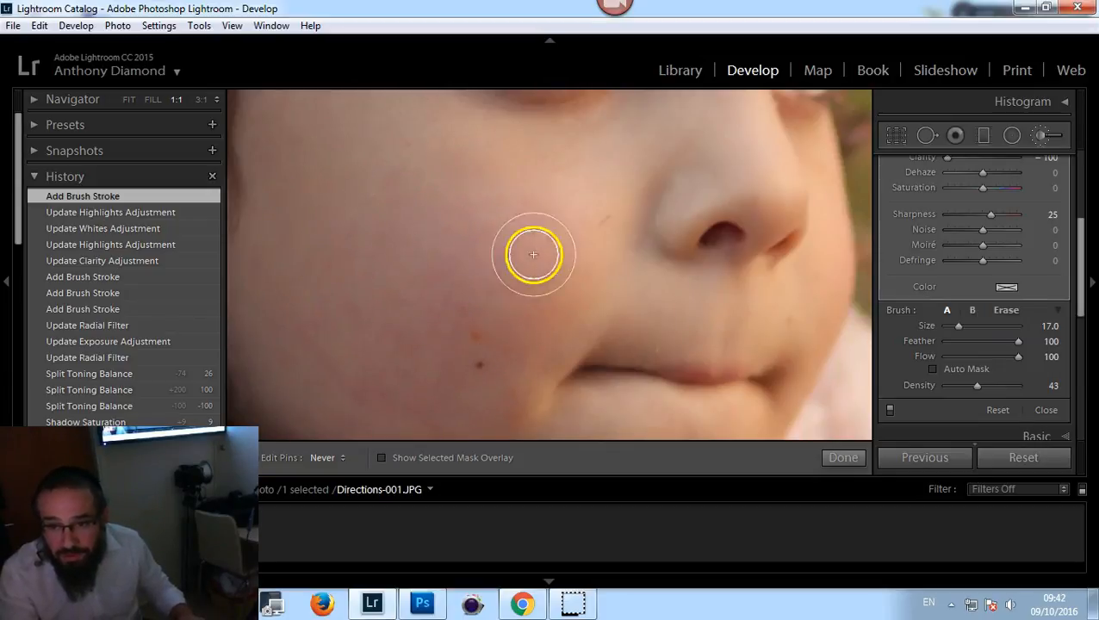
Soften the rest of the cheek, from below the eye down beside the mouth, enlarging the brush to size 24
drag(544, 213, 476, 265)
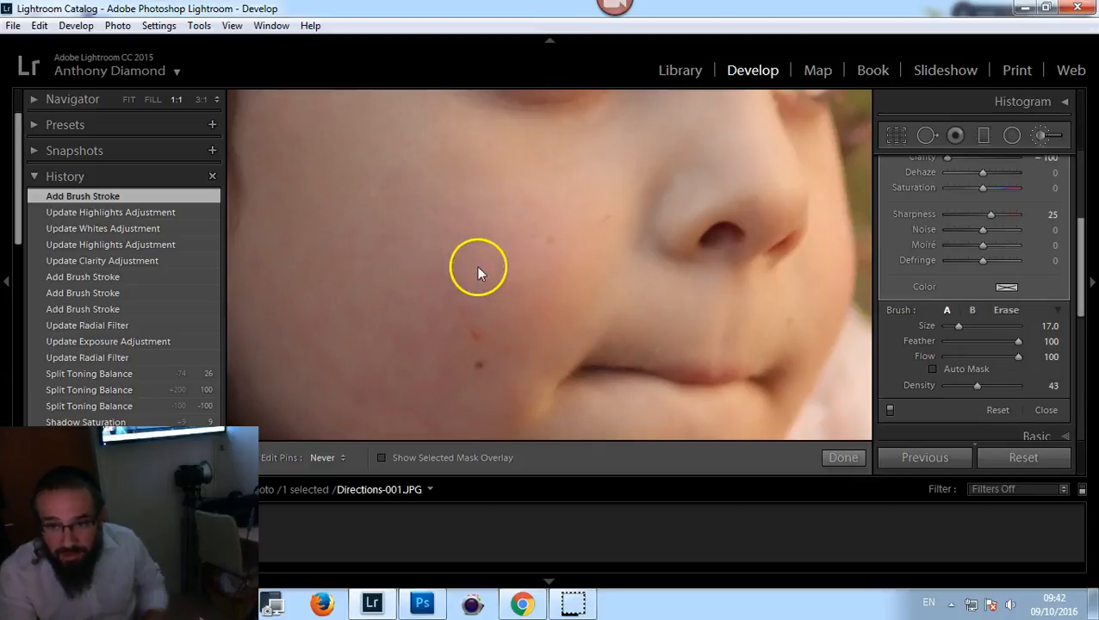
drag(434, 230, 451, 287)
scroll(413, 316, up, 5)
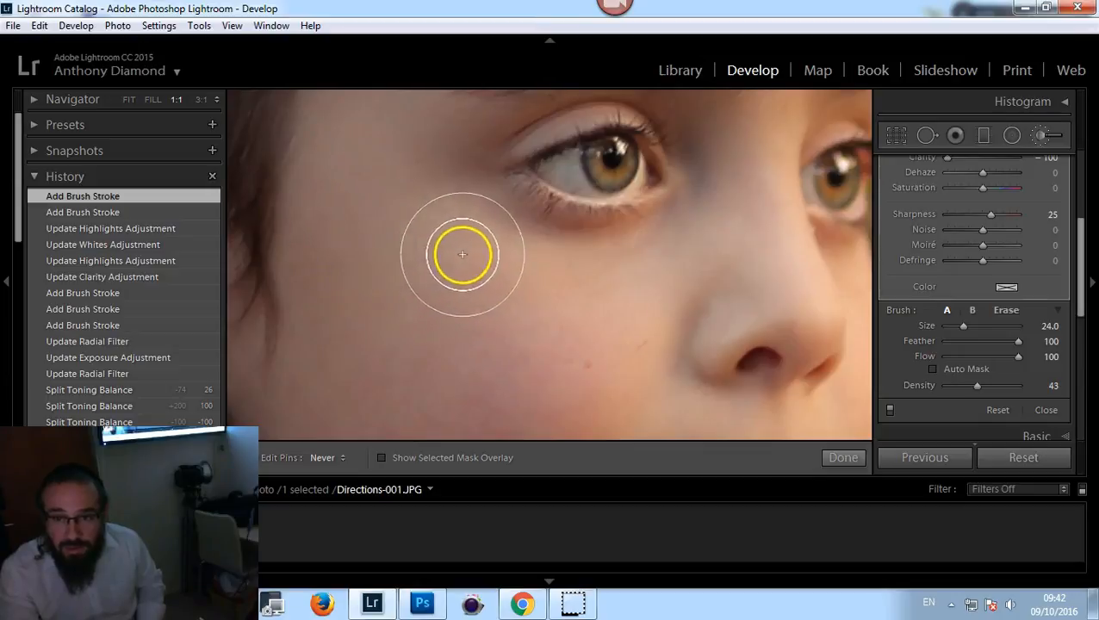
drag(600, 353, 598, 351)
drag(413, 153, 391, 348)
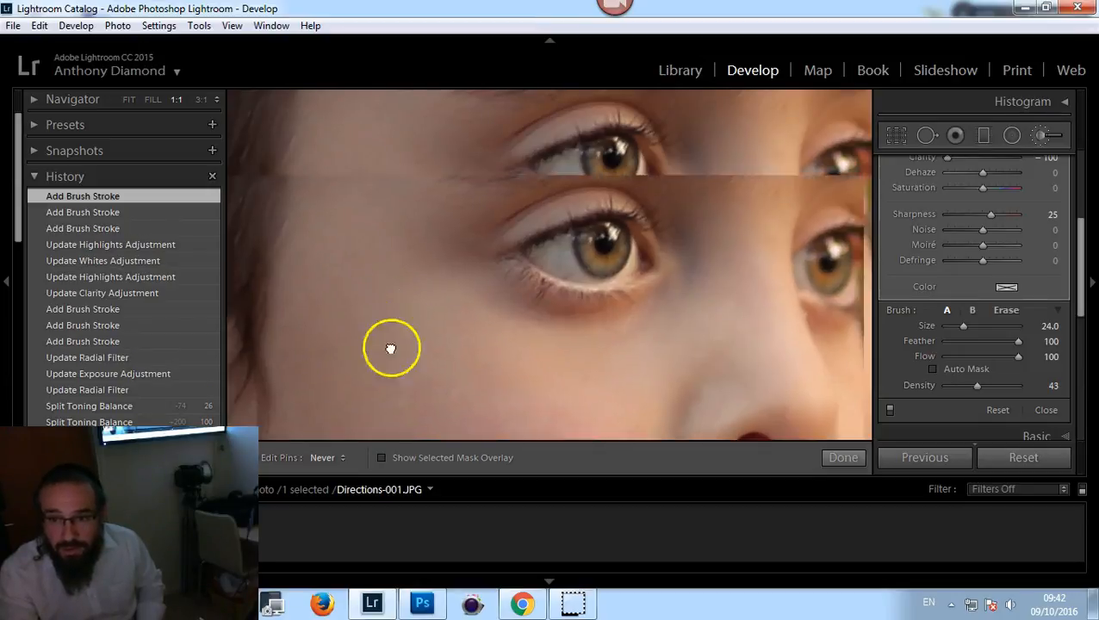
drag(437, 205, 347, 348)
drag(497, 318, 643, 233)
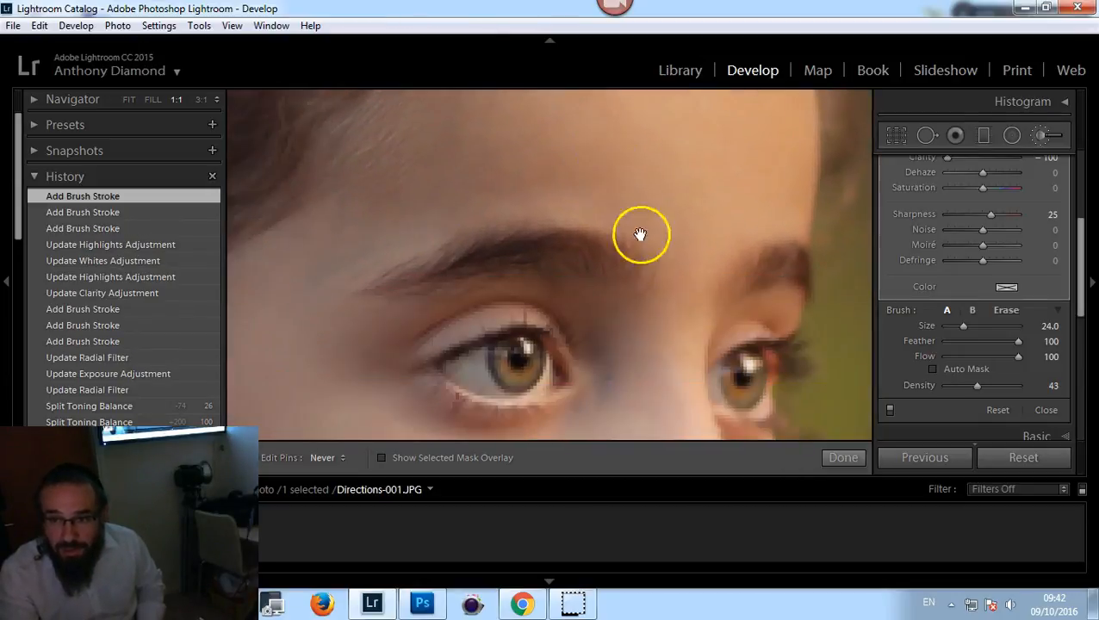
drag(654, 348, 677, 130)
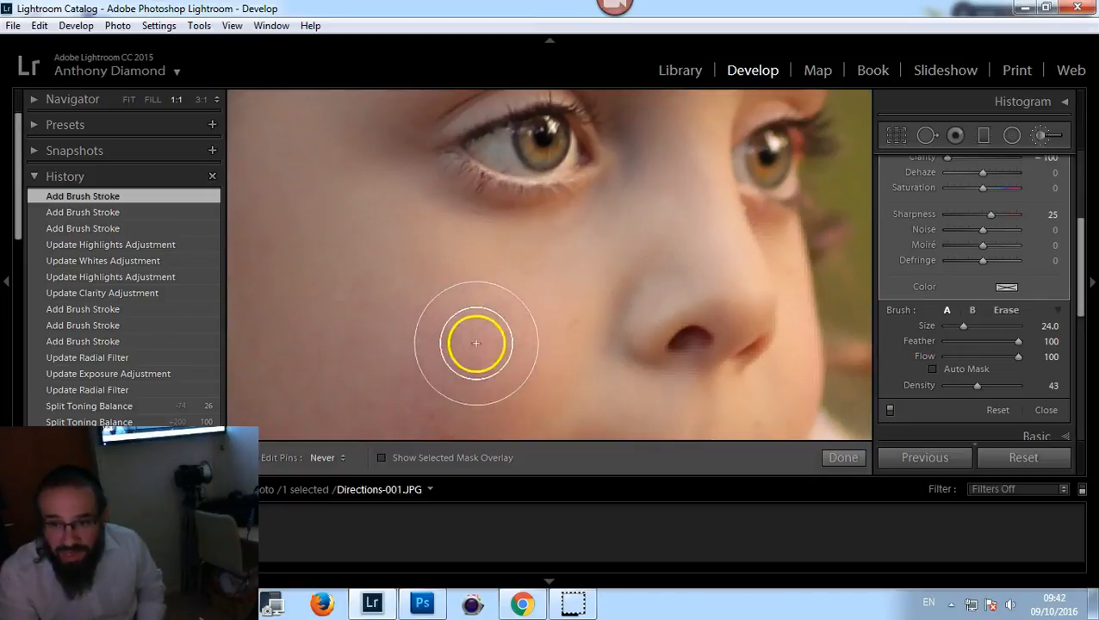
click(419, 349)
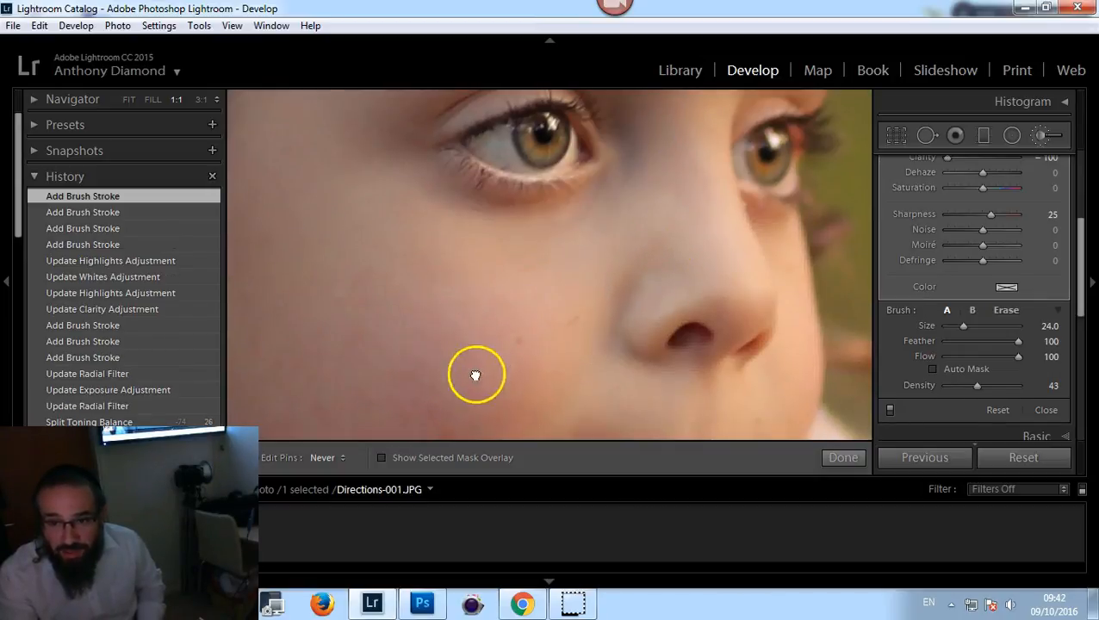
drag(476, 375, 442, 282)
click(448, 288)
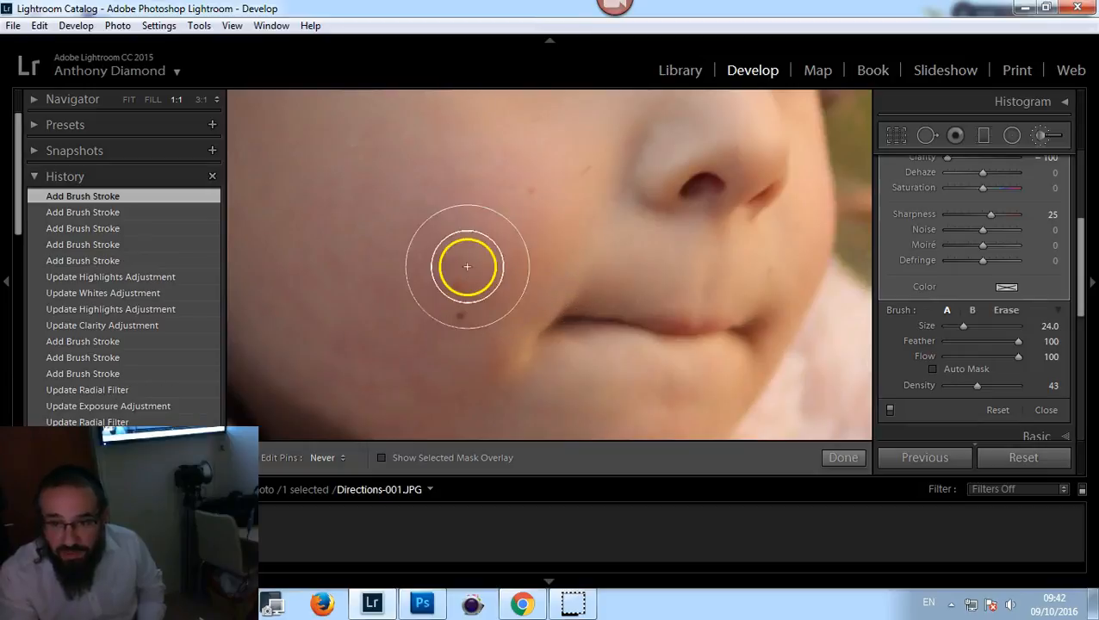
Remove the red blemish on the cheek with a Clone spot sourced from clean skin on the lower cheek
click(924, 132)
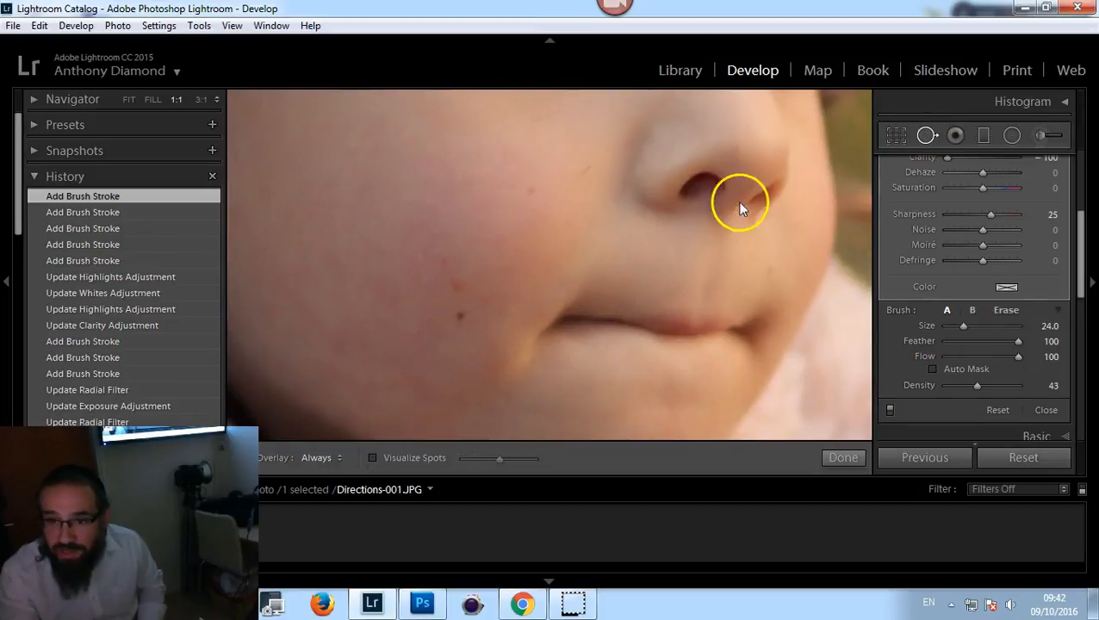
click(457, 285)
mouse_move(456, 365)
mouse_down()
mouse_move(457, 339)
mouse_move(465, 362)
mouse_move(358, 358)
mouse_move(331, 335)
mouse_up()
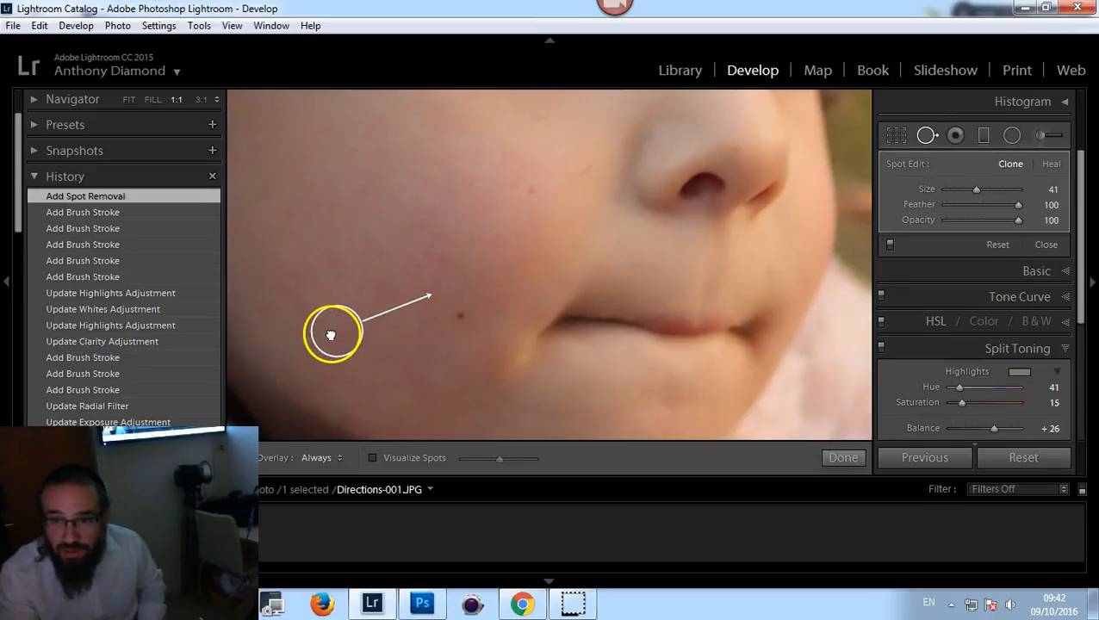
click(844, 457)
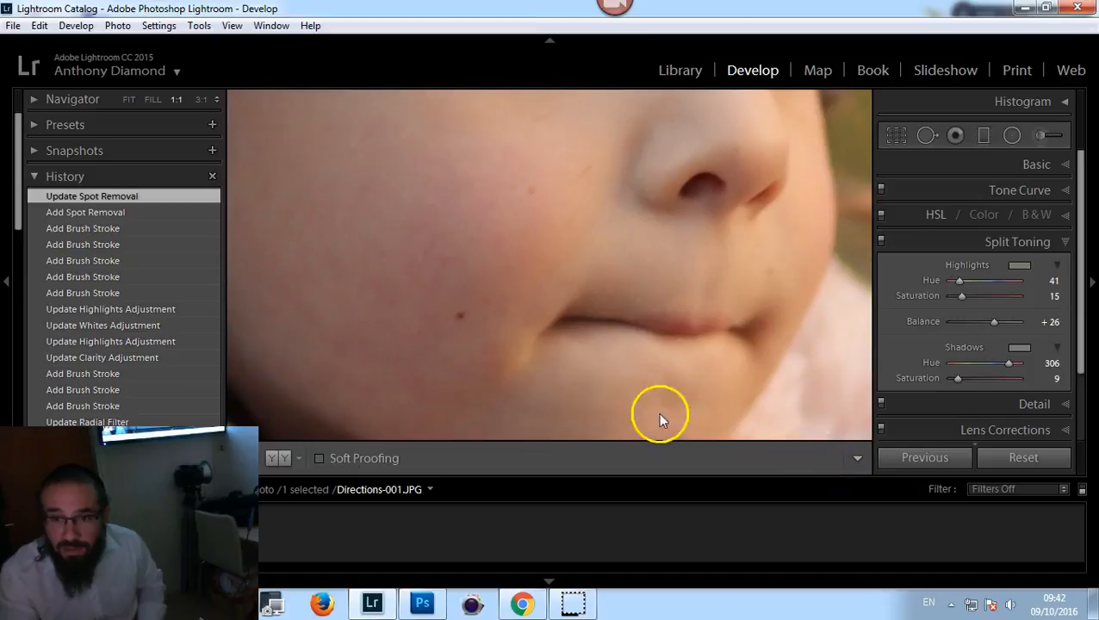
Fit the whole photo in view and reset the Adjustment Brush effect sliders to zero
click(647, 387)
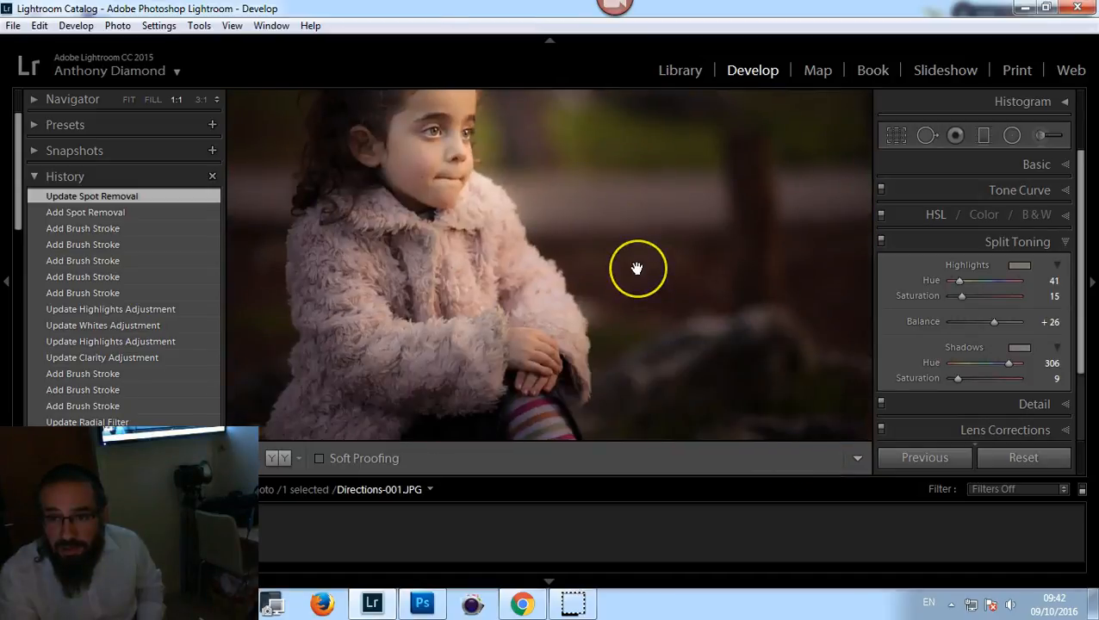
click(637, 269)
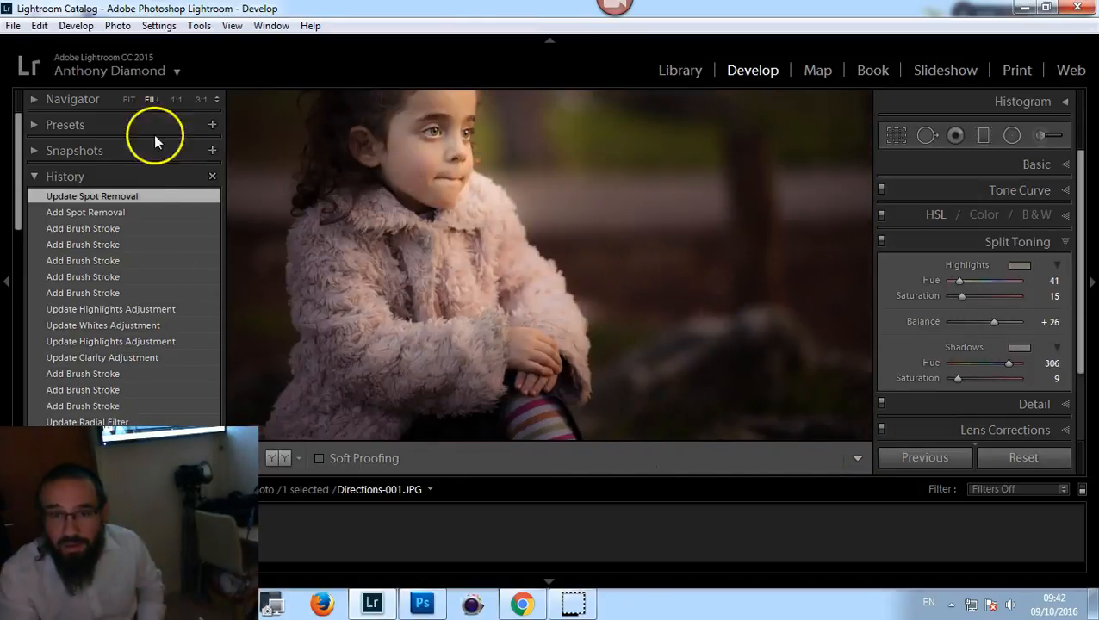
click(128, 100)
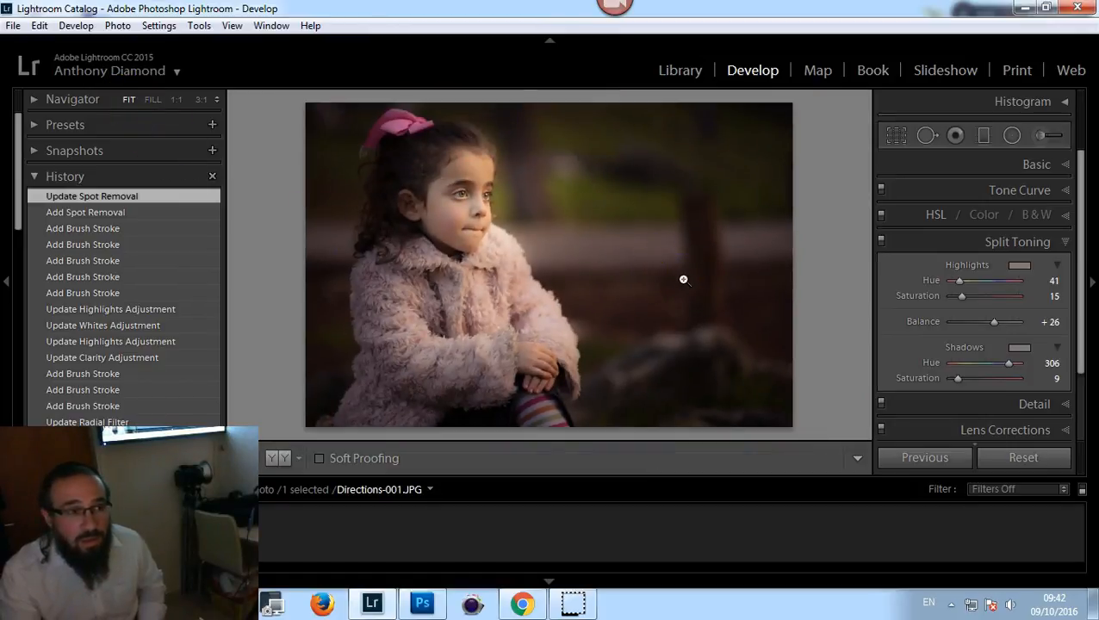
click(952, 154)
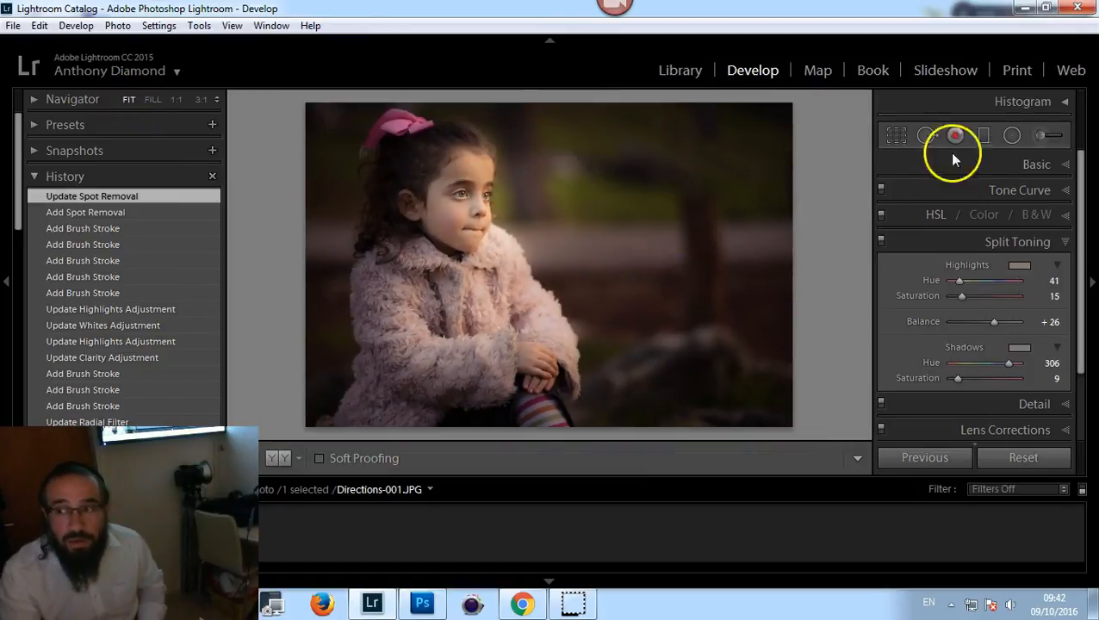
click(1040, 136)
click(892, 194)
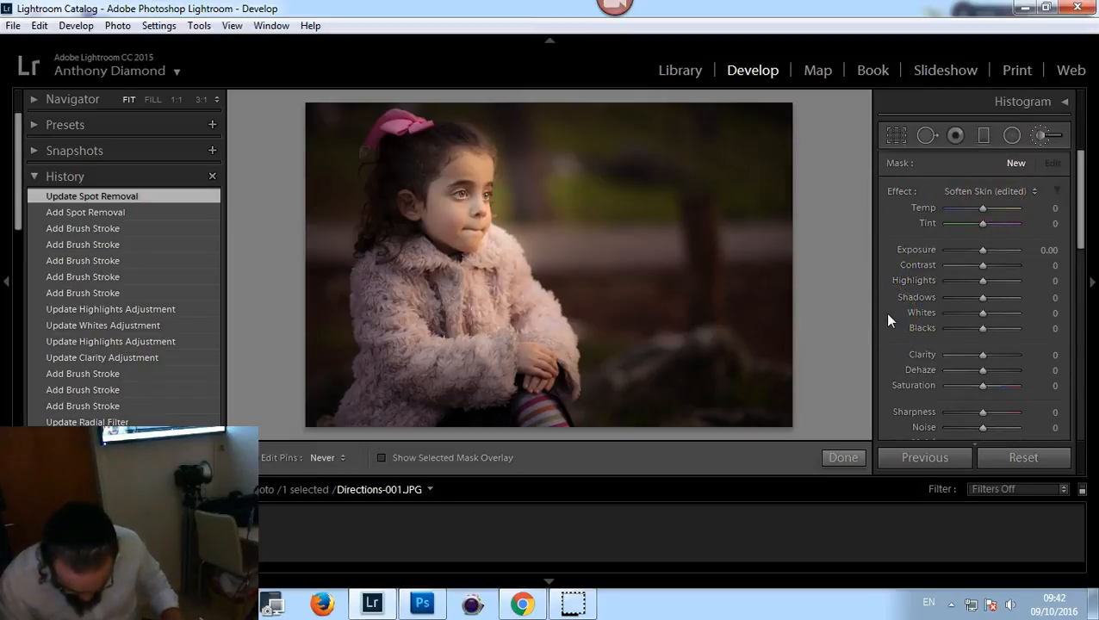
Compare the edited portrait with its original version several times, and close the Adjustment Brush
key(backslash)
key(backslash)
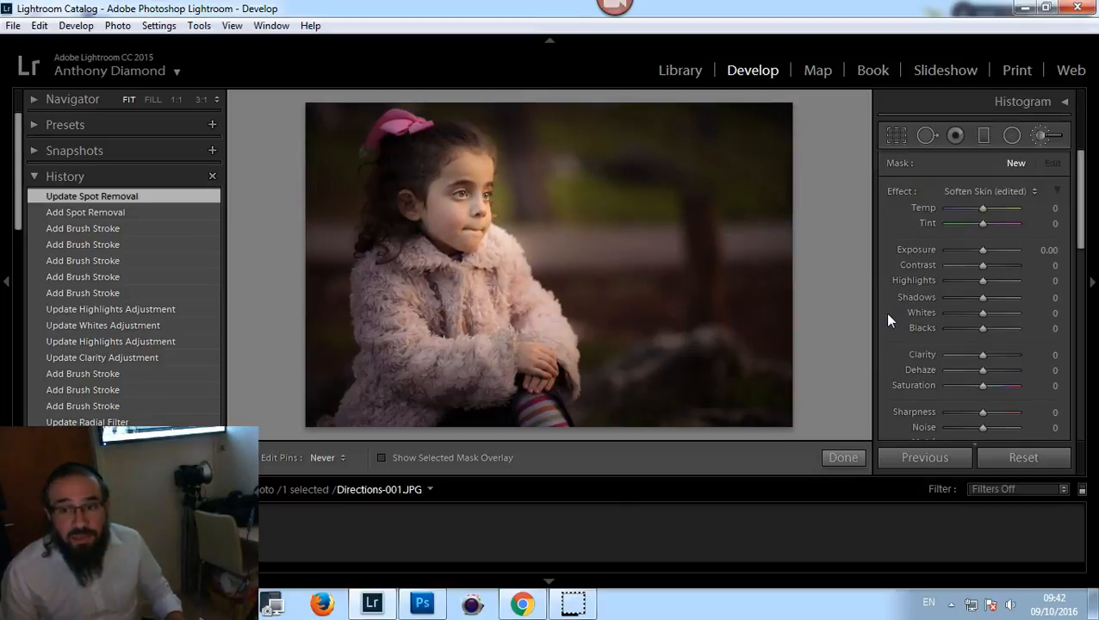
key(backslash)
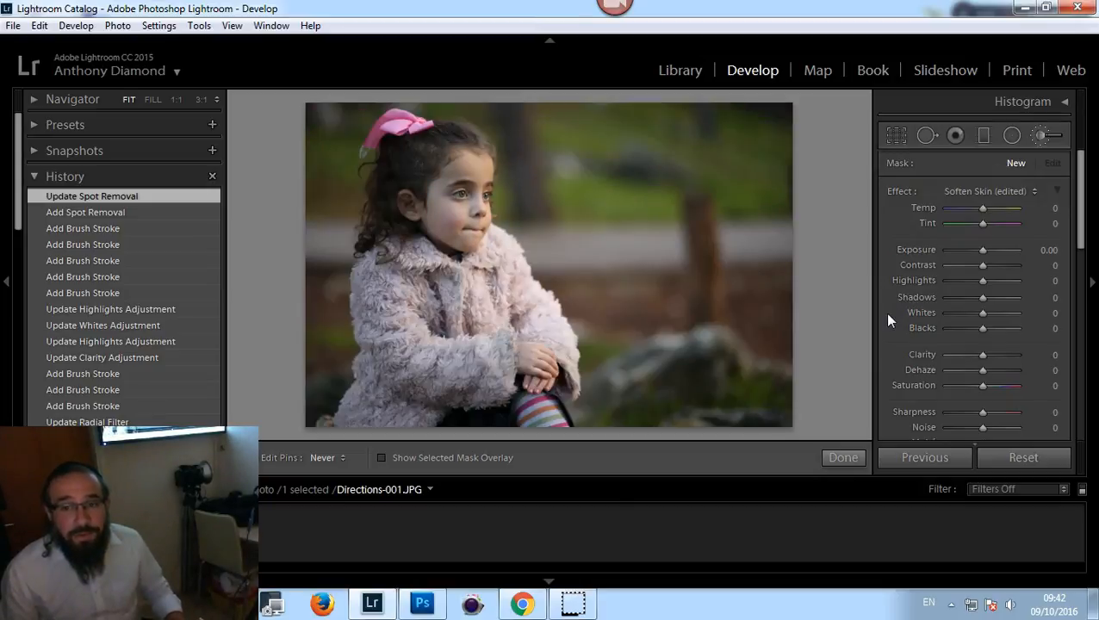
key(backslash)
key(backslash)
key(backslash)
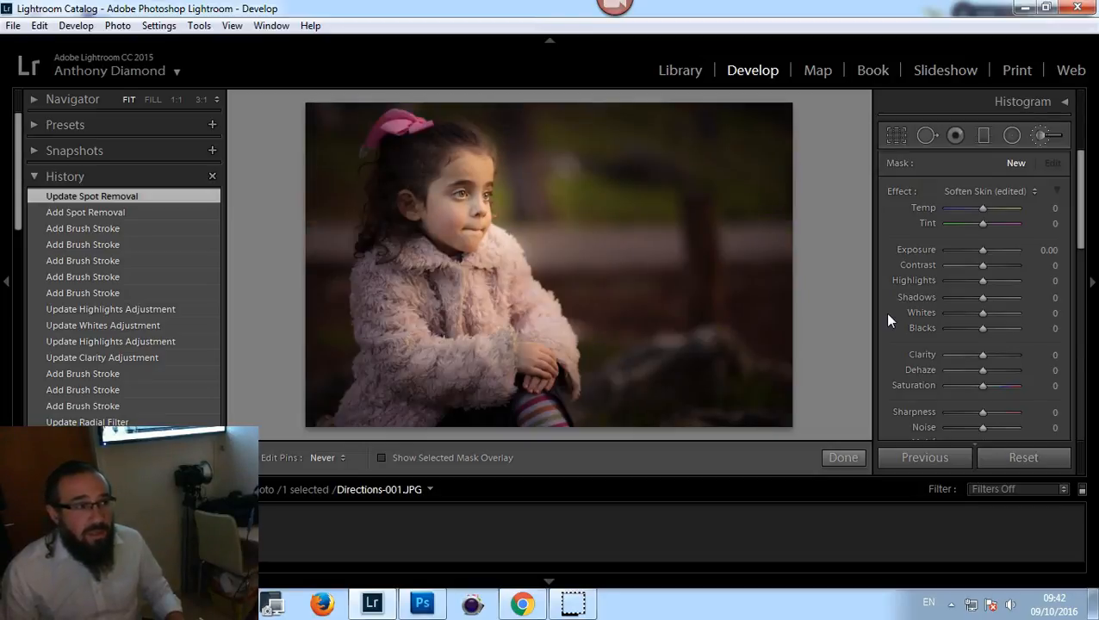
click(843, 459)
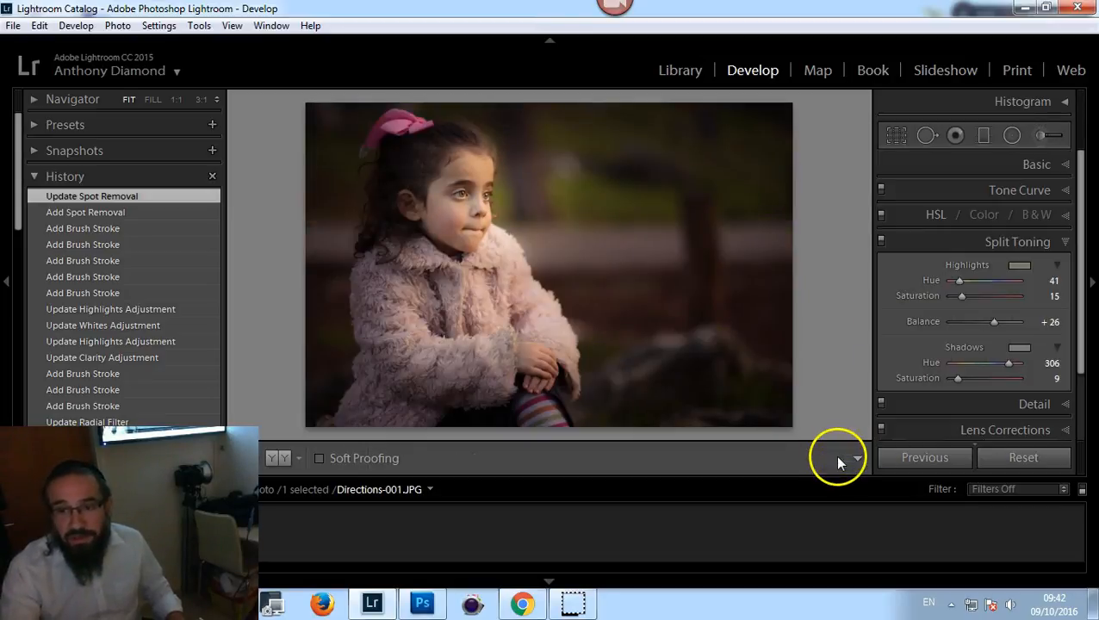